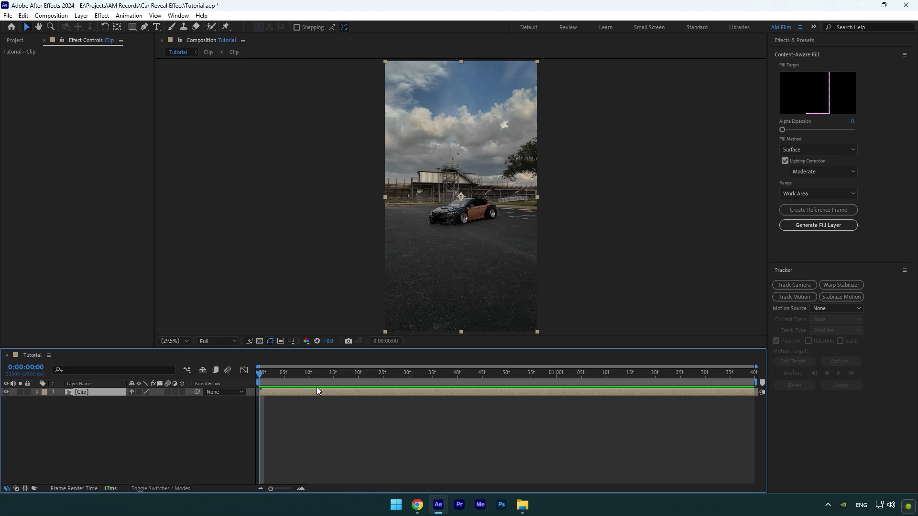
Duplicate the clip layer and name the copy 'Clean'
{"action": "key", "text": "ctrl+d"}
{"action": "right_click", "coordinate": [92, 393]}
{"action": "left_click", "coordinate": [122, 366]}
{"action": "type", "text": "C"}
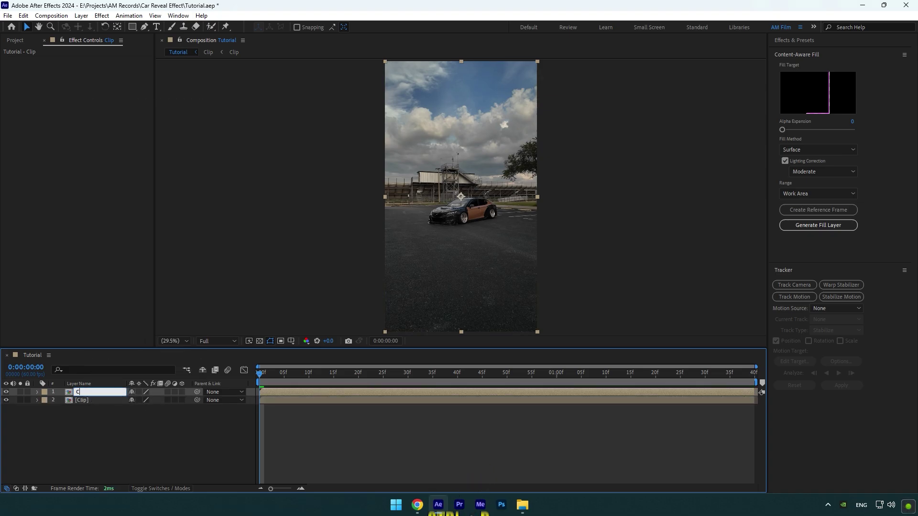
{"action": "type", "text": "lean"}
{"action": "key", "text": "Return"}
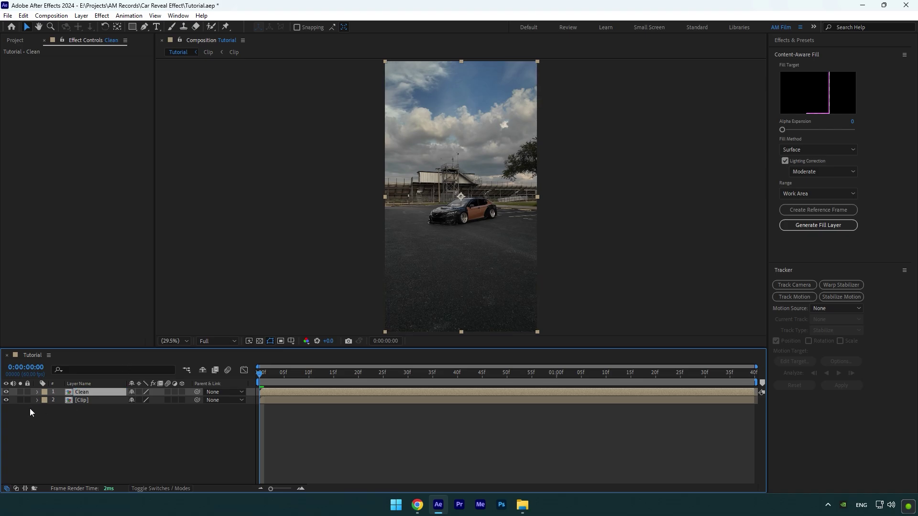
Hide the original Clip layer and apply the Mocha AE effect to Clean
{"action": "left_click", "coordinate": [6, 400]}
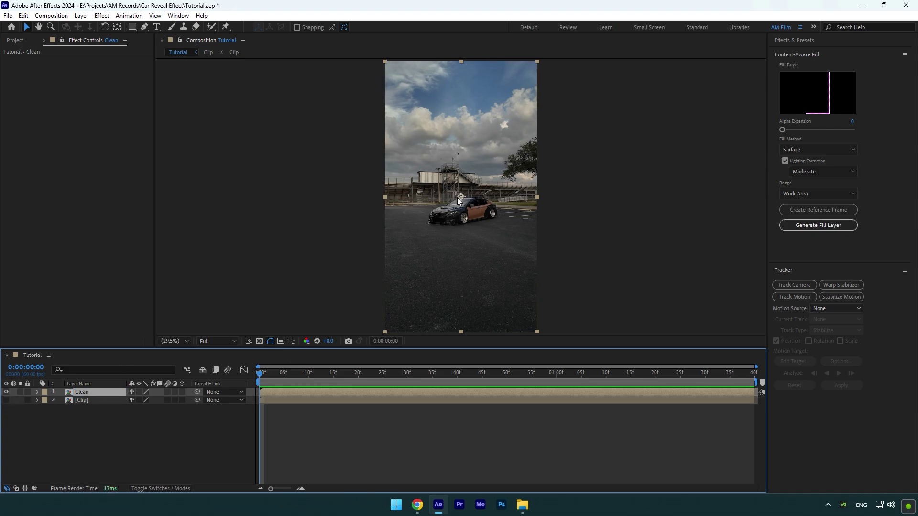
{"action": "key", "text": "ctrl+space"}
{"action": "type", "text": "mocha"}
{"action": "key", "text": "Return"}
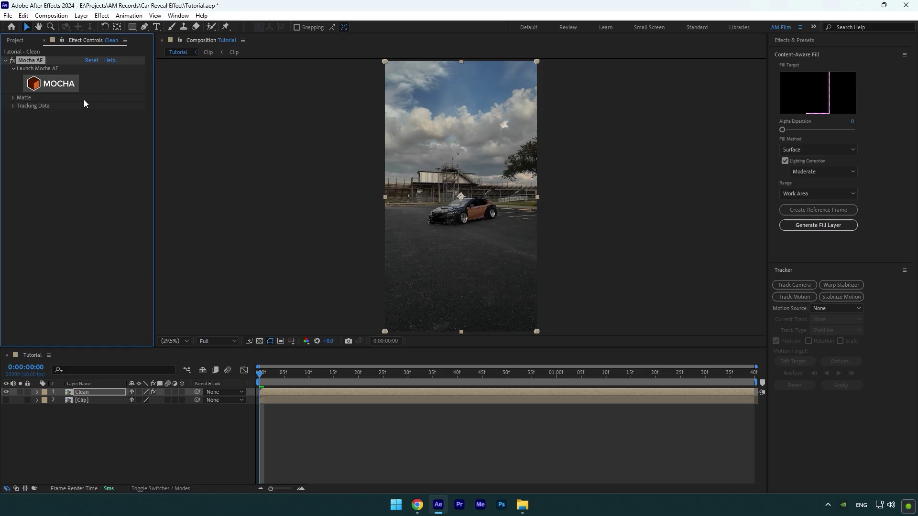
In Mocha, draw an X-spline around the car and track it forward
{"action": "left_click", "coordinate": [76, 85]}
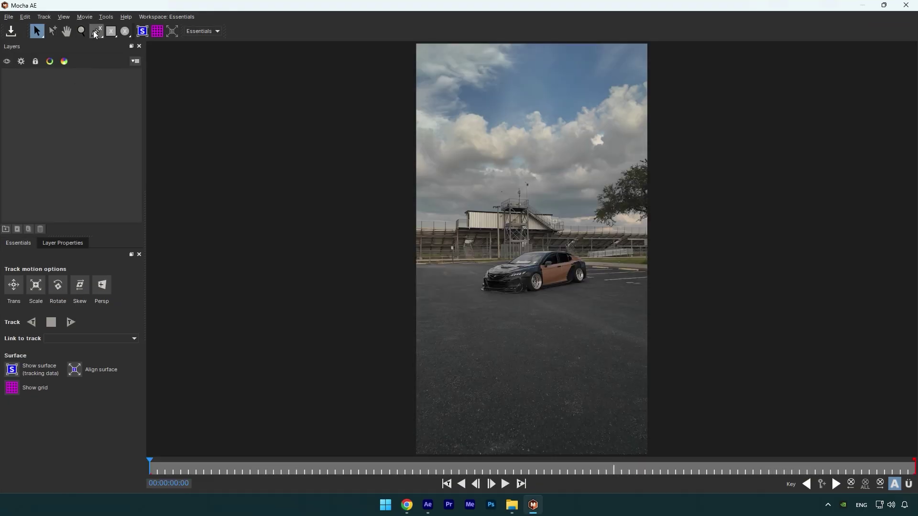
{"action": "left_click", "coordinate": [95, 32]}
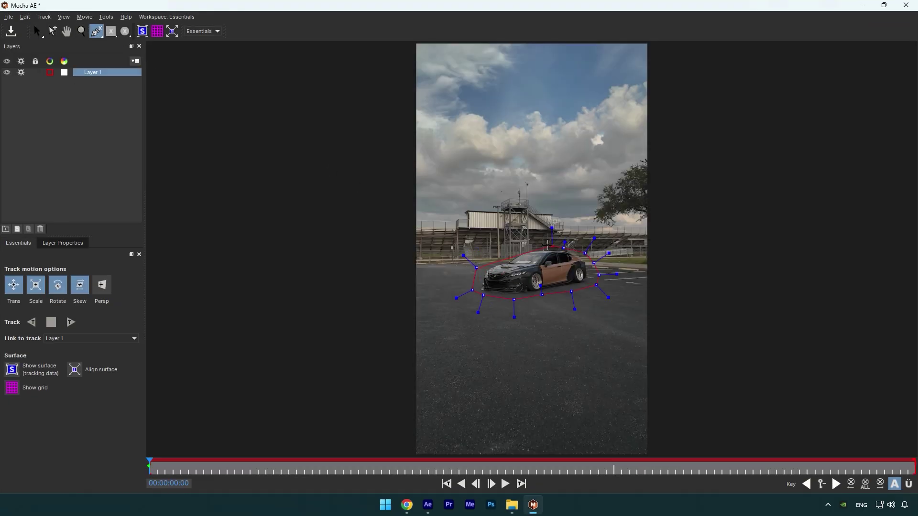
{"action": "key", "text": "s"}
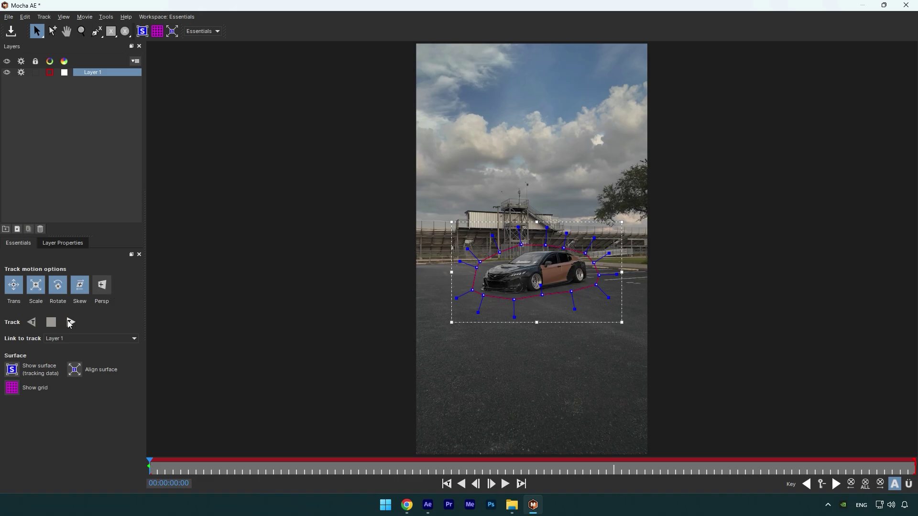
{"action": "left_click", "coordinate": [69, 322]}
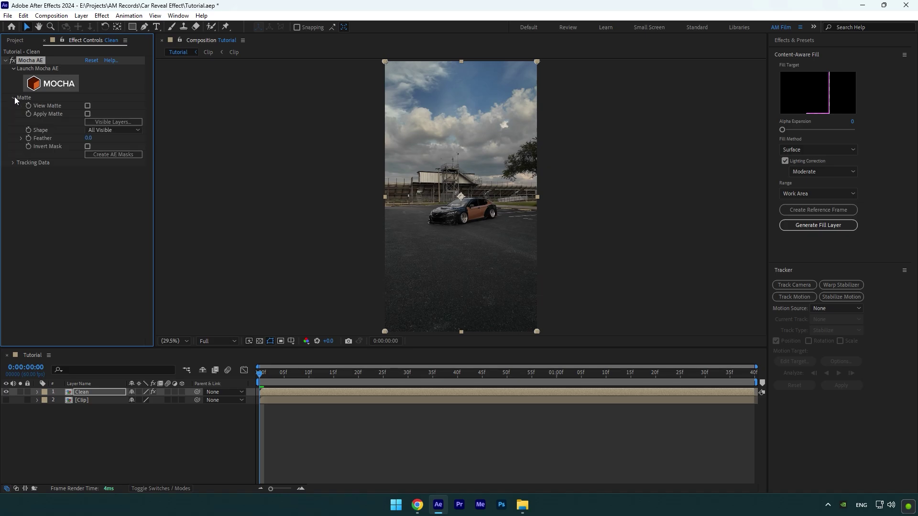
Make a Subtract AE mask from the car track and create a Content-Aware Fill reference frame
{"action": "left_click", "coordinate": [121, 156]}
{"action": "key", "text": "m"}
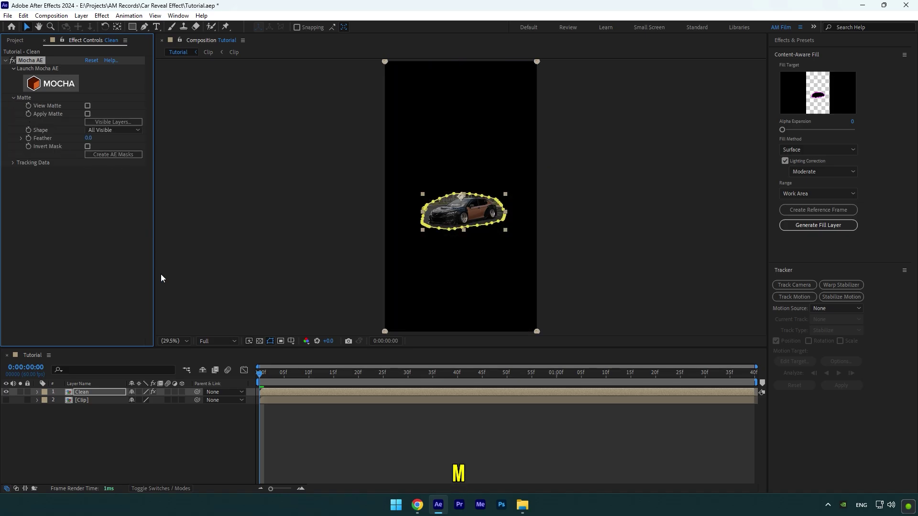
{"action": "left_click", "coordinate": [142, 401]}
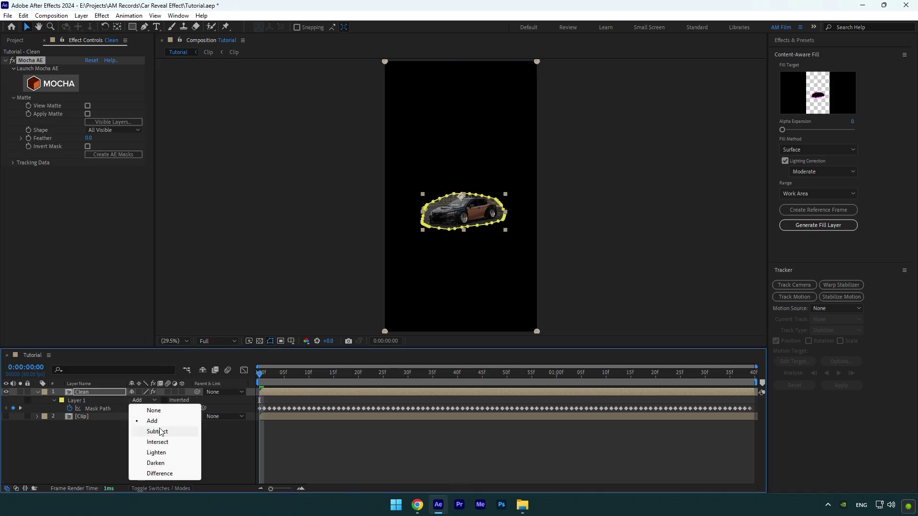
{"action": "left_click", "coordinate": [158, 431]}
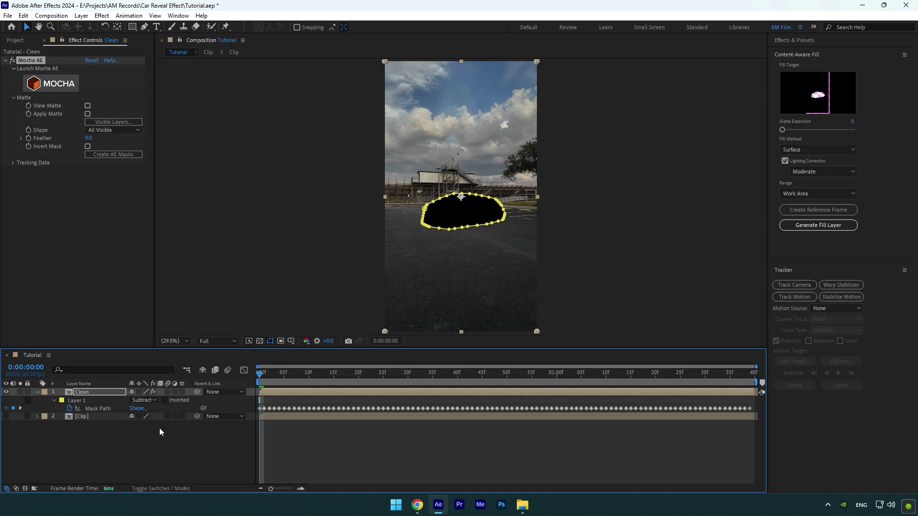
{"action": "left_click", "coordinate": [813, 209]}
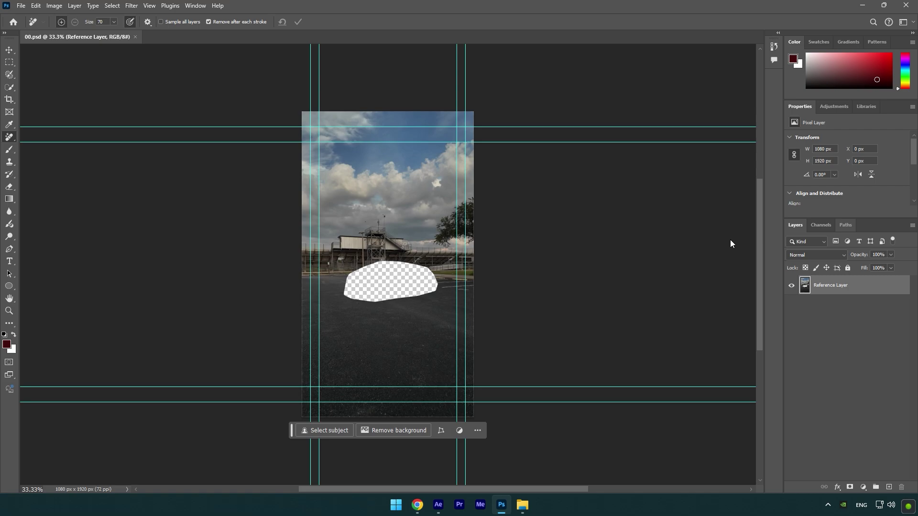
Use the Remove Tool to fill the car hole and the horizon spot, then save the frame
{"action": "right_click", "coordinate": [10, 137]}
{"action": "left_click", "coordinate": [46, 146]}
{"action": "mouse_move", "coordinate": [363, 268]}
{"action": "left_mouse_down"}
{"action": "mouse_move", "coordinate": [346, 295]}
{"action": "mouse_move", "coordinate": [433, 276]}
{"action": "mouse_move", "coordinate": [436, 286]}
{"action": "left_mouse_up"}
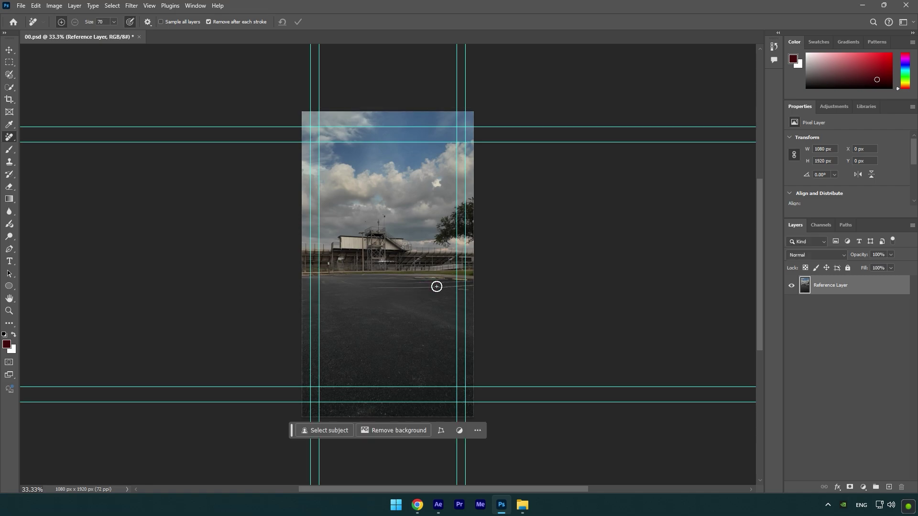
{"action": "left_click_drag", "start_coordinate": [393, 263], "coordinate": [375, 270]}
{"action": "key", "text": "ctrl+s"}
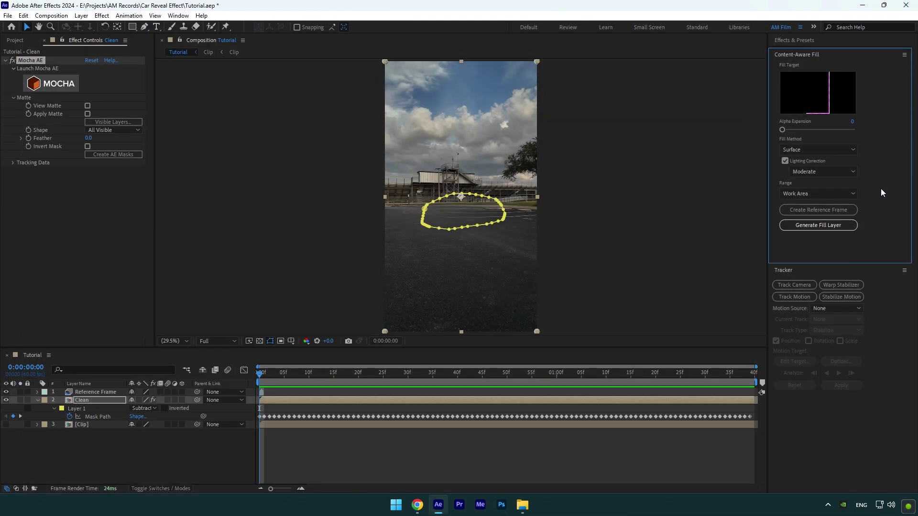
Generate the Content-Aware Fill layer so the road replaces the car
{"action": "left_click", "coordinate": [837, 226]}
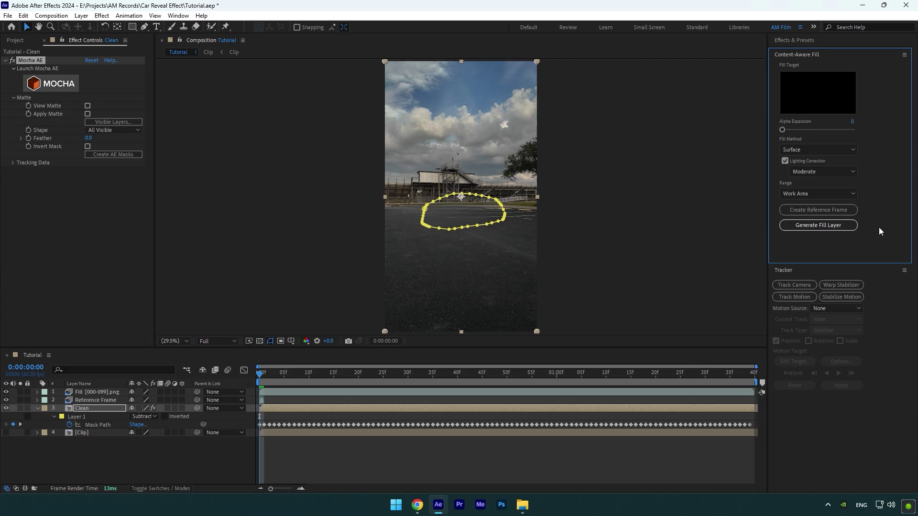
Duplicate the Clip layer and move the copy to the top of the stack
{"action": "left_click", "coordinate": [77, 431]}
{"action": "key", "text": "ctrl+d"}
{"action": "left_click_drag", "start_coordinate": [92, 436], "coordinate": [83, 390]}
Rename the copy 'Car only', make it visible, and select the Roto Brush
{"action": "right_click", "coordinate": [84, 391]}
{"action": "left_click", "coordinate": [104, 366]}
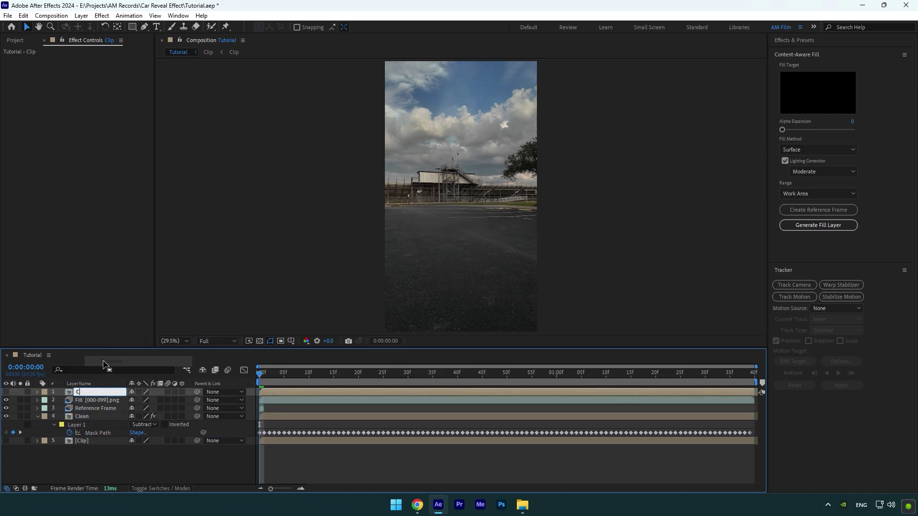
{"action": "type", "text": "Car only"}
{"action": "key", "text": "Return"}
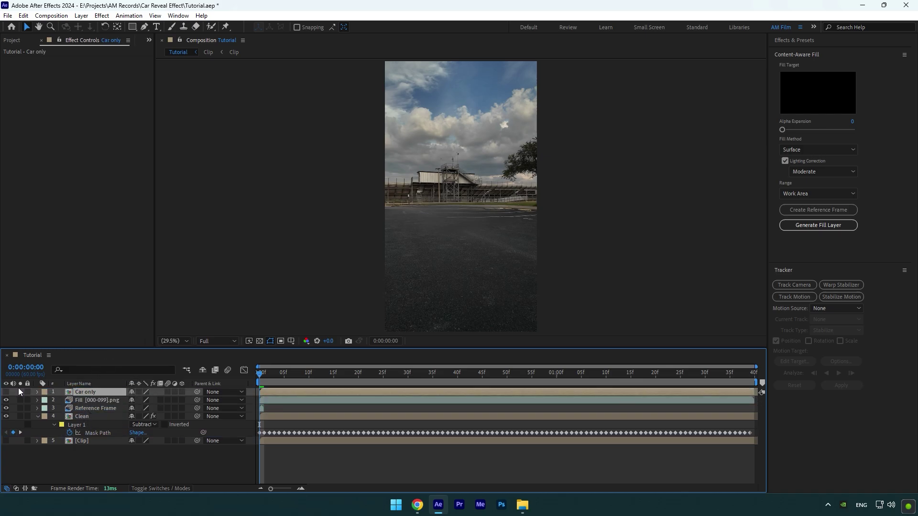
{"action": "left_click", "coordinate": [5, 391]}
{"action": "left_click", "coordinate": [210, 29]}
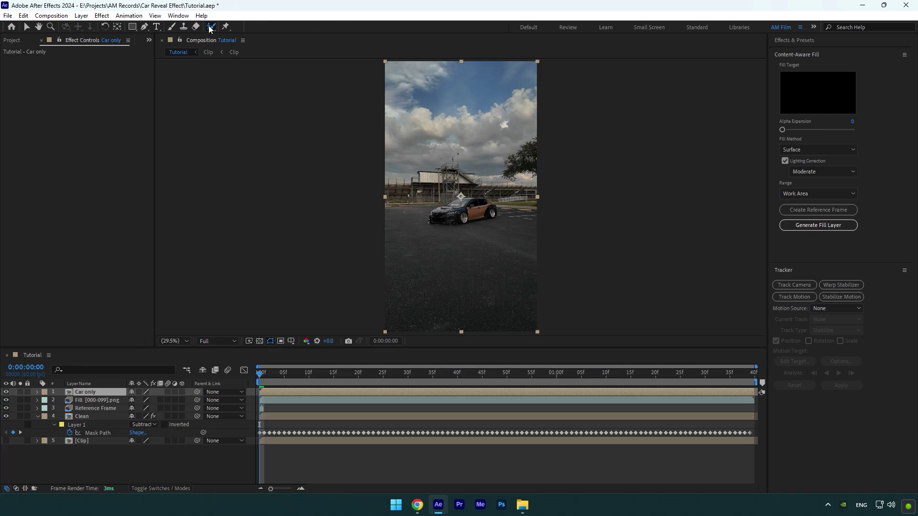
Roto Brush the car body and roof on Car only, freeze the matte, and return to the comp
{"action": "double_click", "coordinate": [439, 213]}
{"action": "scroll", "coordinate": [440, 214], "scroll_direction": "up", "scroll_amount": 3}
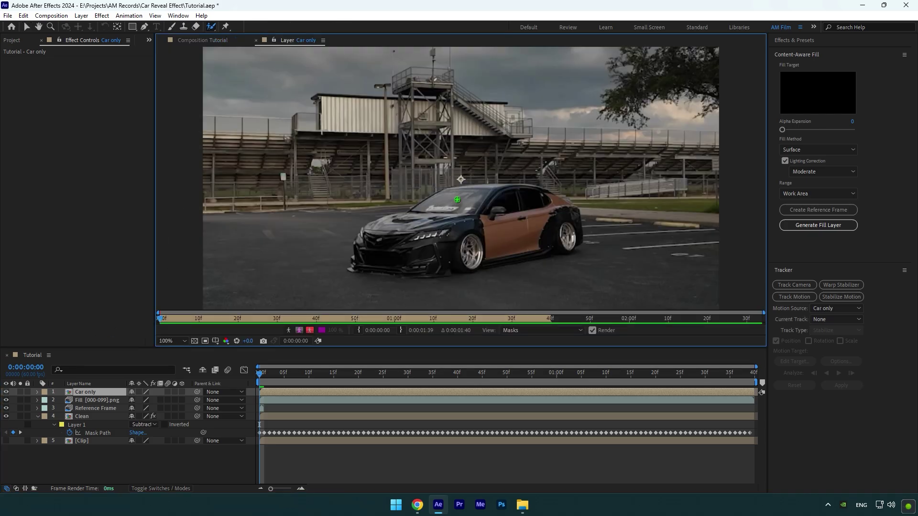
{"action": "mouse_move", "coordinate": [476, 198]}
{"action": "left_mouse_down"}
{"action": "mouse_move", "coordinate": [390, 242]}
{"action": "mouse_move", "coordinate": [434, 267]}
{"action": "left_mouse_up"}
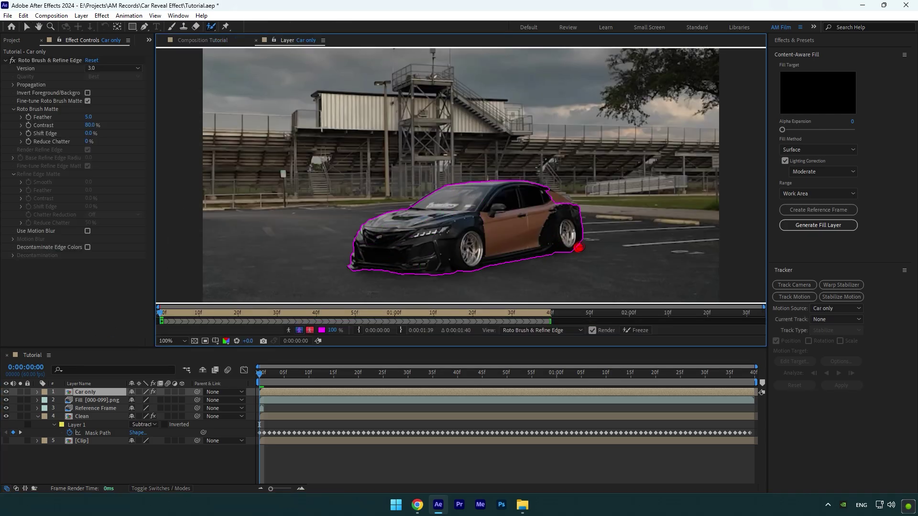
{"action": "left_click_drag", "start_coordinate": [449, 189], "coordinate": [422, 204]}
{"action": "left_click", "coordinate": [634, 329]}
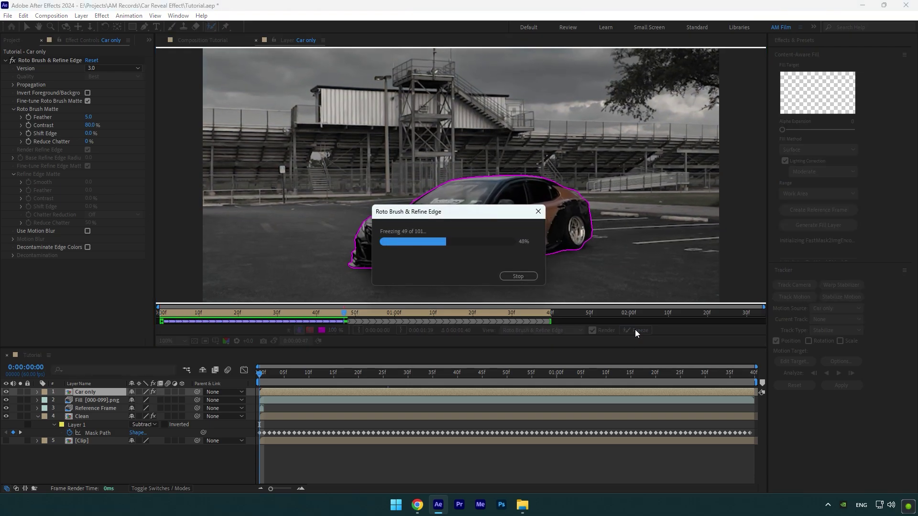
{"action": "left_click", "coordinate": [204, 42]}
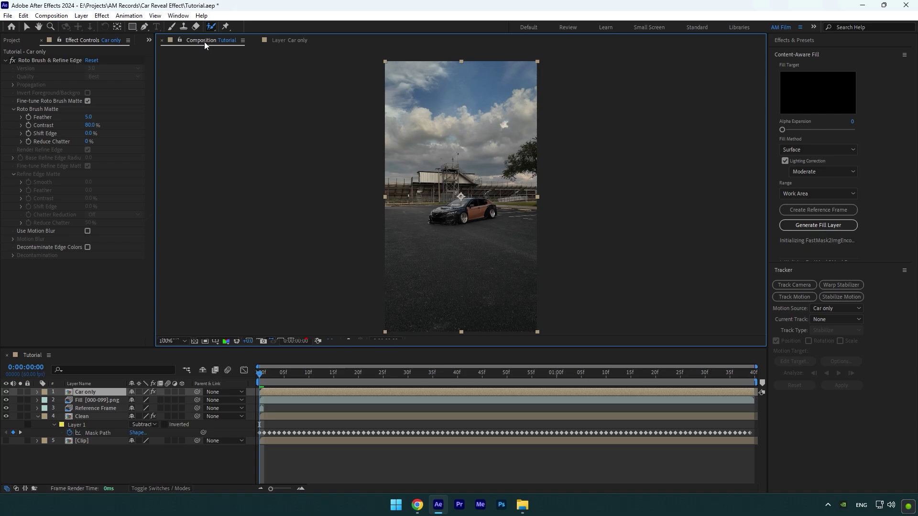
{"action": "left_click", "coordinate": [158, 463]}
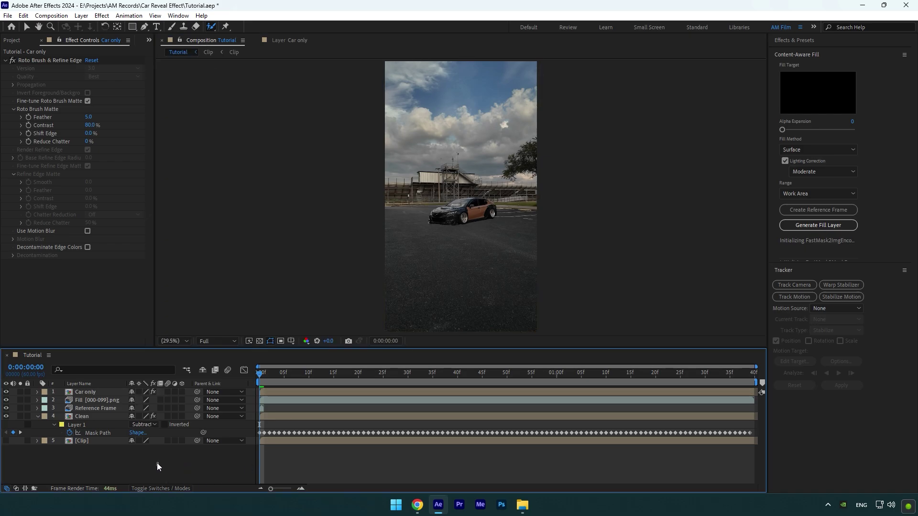
Add a comp-sized rectangle with white (FFFFFF) fill and move the playhead to the last frame
{"action": "double_click", "coordinate": [133, 28]}
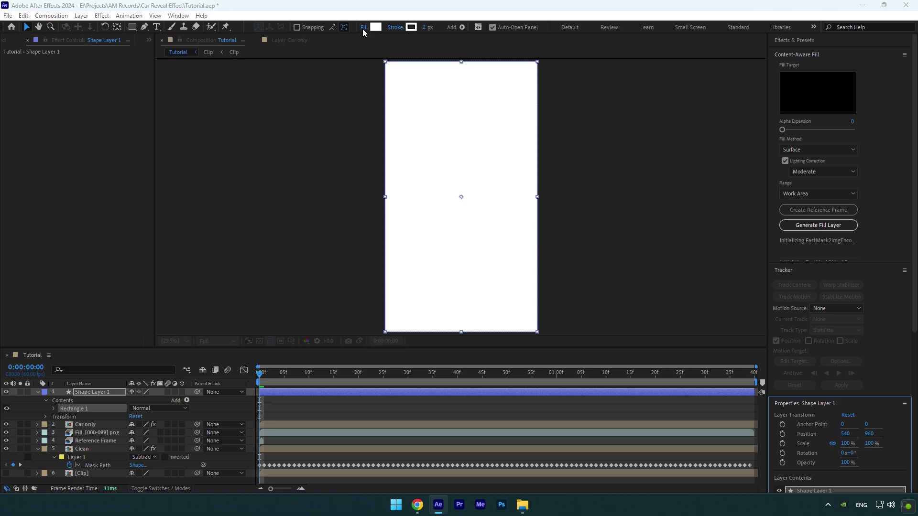
{"action": "left_click", "coordinate": [364, 27]}
{"action": "left_click", "coordinate": [445, 278]}
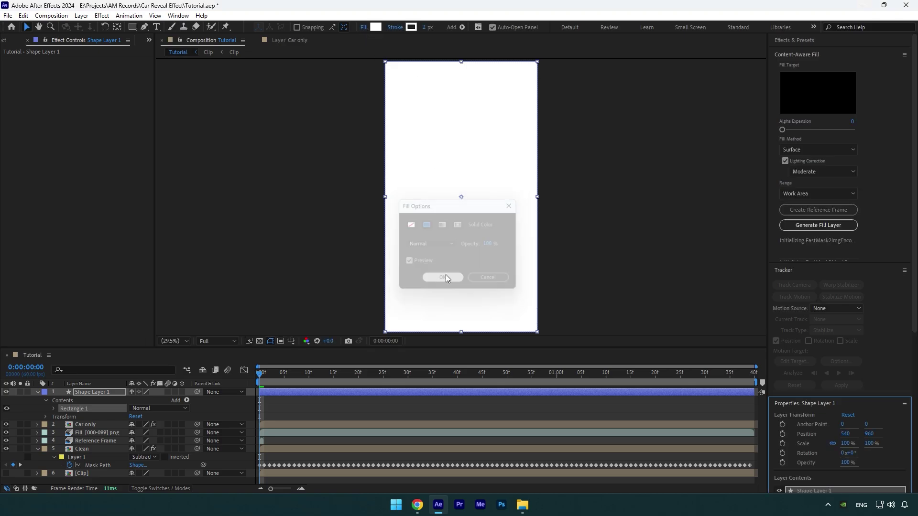
{"action": "left_click", "coordinate": [374, 31]}
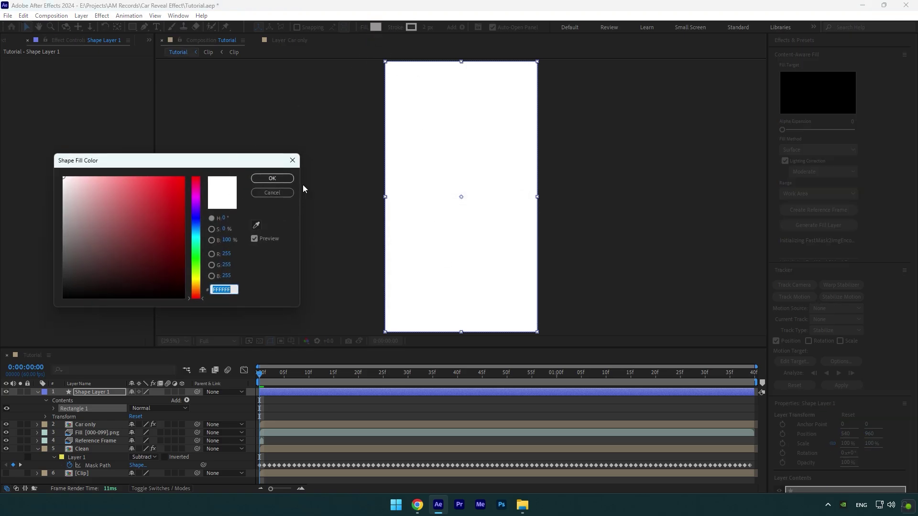
{"action": "left_click", "coordinate": [281, 181]}
{"action": "left_click_drag", "start_coordinate": [270, 369], "coordinate": [750, 373]}
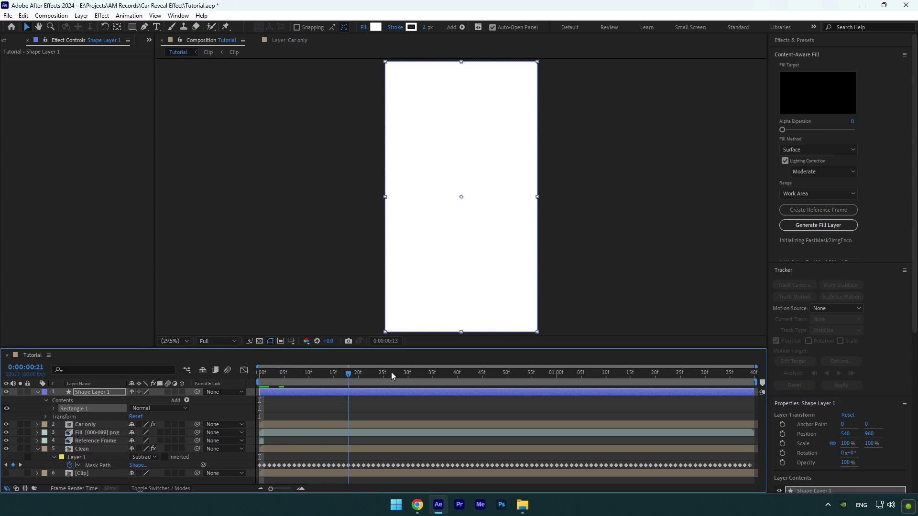
Keyframe Shape Layer 1's Position so the rectangle slides in from off-frame left by the end
{"action": "key", "text": "p"}
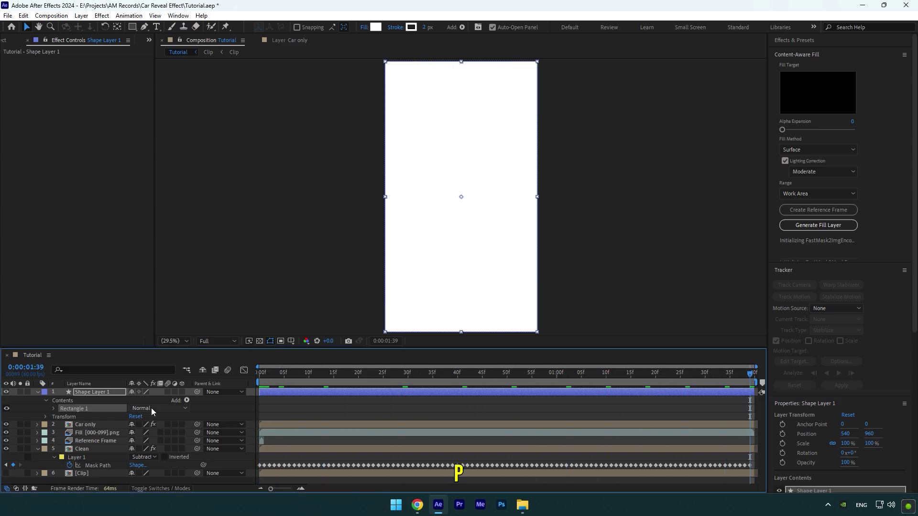
{"action": "left_click", "coordinate": [62, 401]}
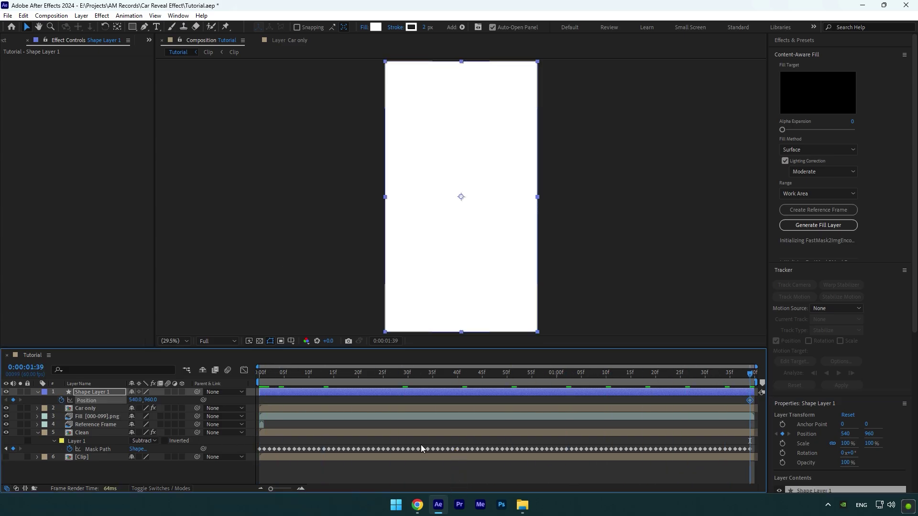
{"action": "key", "text": "Home"}
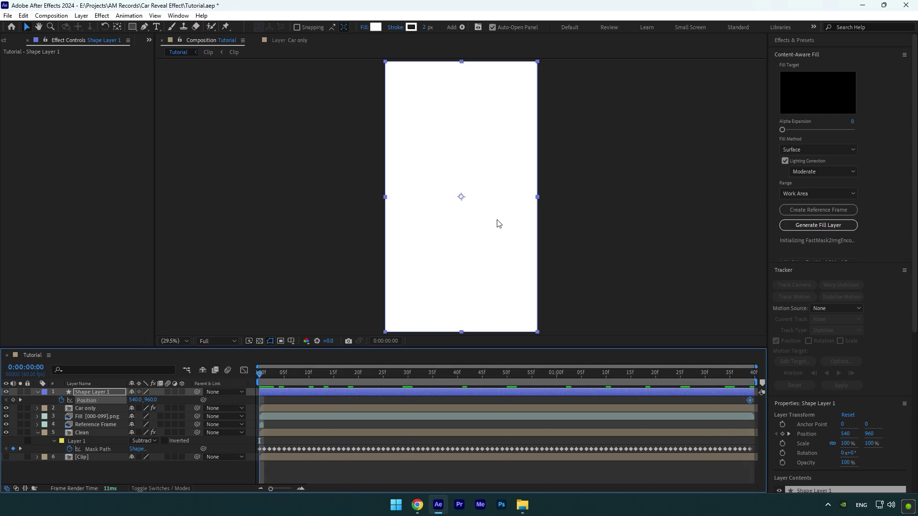
{"action": "left_click_drag", "start_coordinate": [496, 221], "coordinate": [342, 226]}
{"action": "left_click_drag", "start_coordinate": [274, 374], "coordinate": [509, 381]}
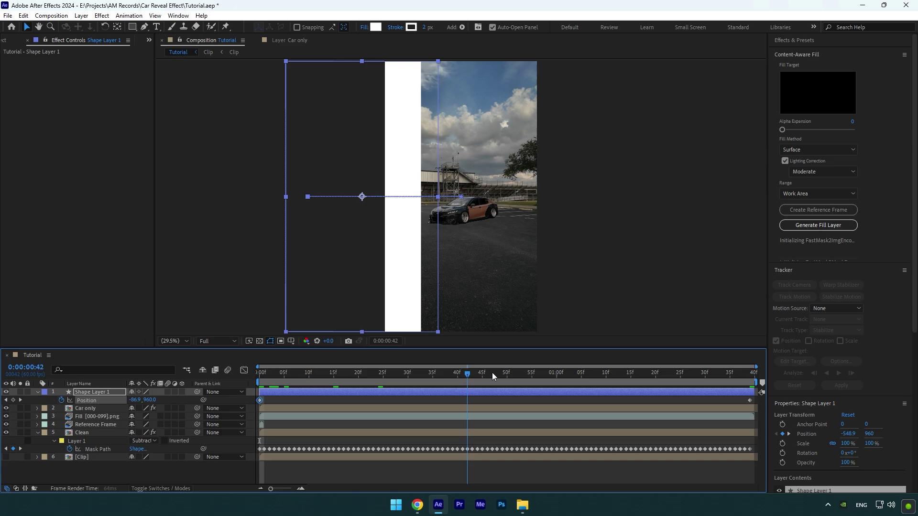
{"action": "key", "text": "Page_Down"}
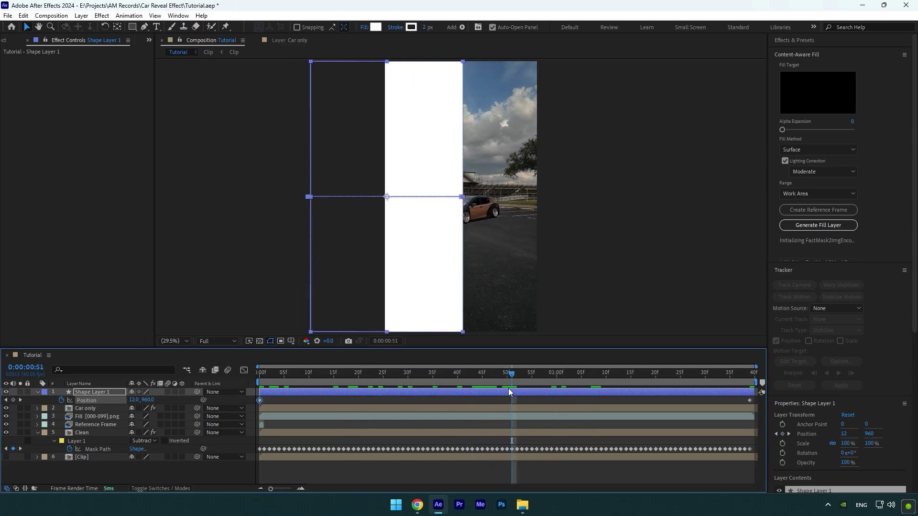
{"action": "left_click", "coordinate": [500, 395]}
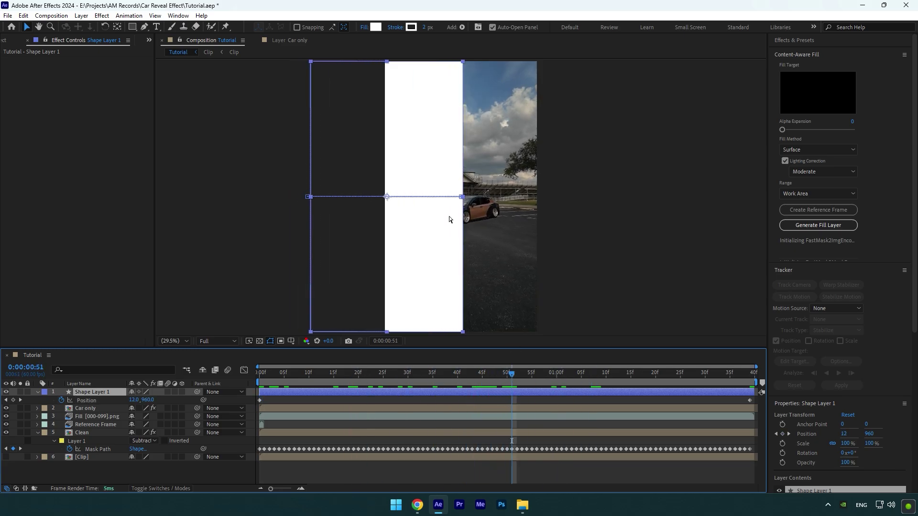
Apply Turbulent Displace to Shape Layer 1 with Amount 218, Size 9 and Complexity 10
{"action": "key", "text": "ctrl+space"}
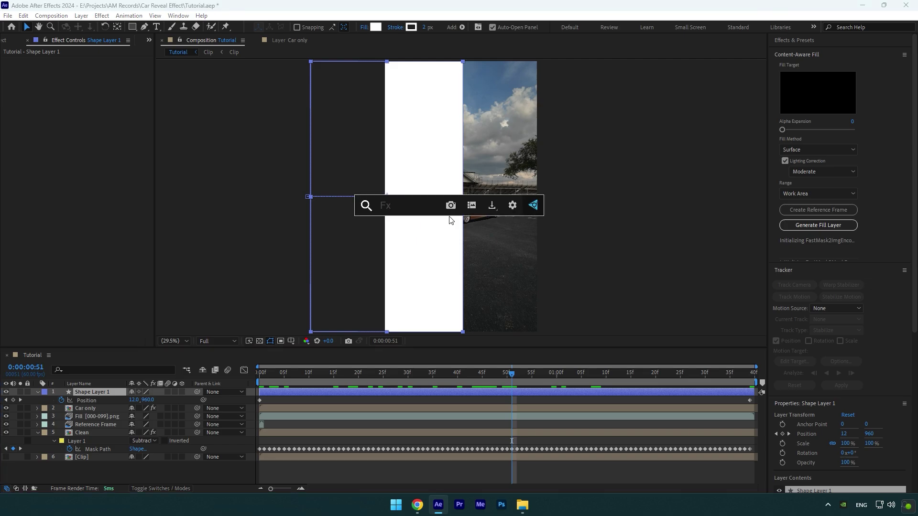
{"action": "type", "text": "turbu"}
{"action": "key", "text": "Return"}
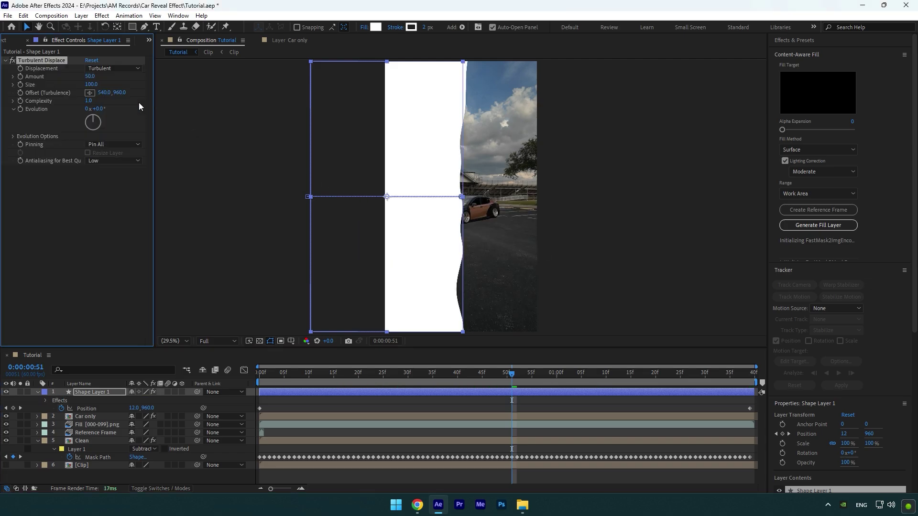
{"action": "mouse_move", "coordinate": [91, 77]}
{"action": "left_mouse_down"}
{"action": "mouse_move", "coordinate": [208, 77]}
{"action": "mouse_move", "coordinate": [51, 85]}
{"action": "left_mouse_up"}
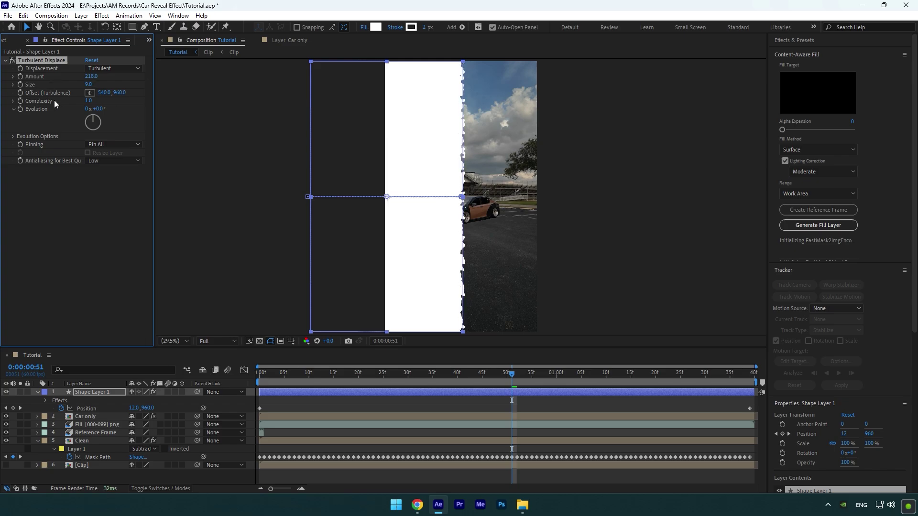
{"action": "left_click_drag", "start_coordinate": [115, 100], "coordinate": [363, 105]}
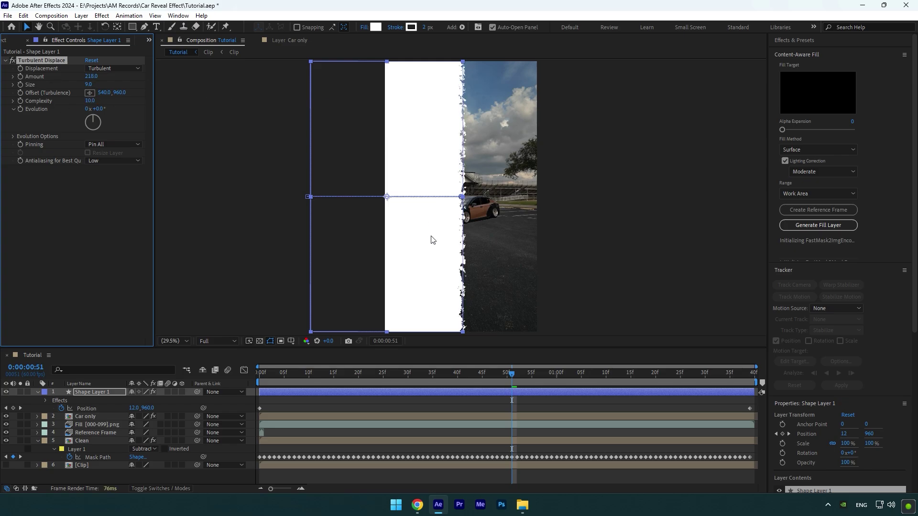
Set Car only's track matte to Shape Layer 1 and scrub to preview the reveal
{"action": "left_click", "coordinate": [89, 417]}
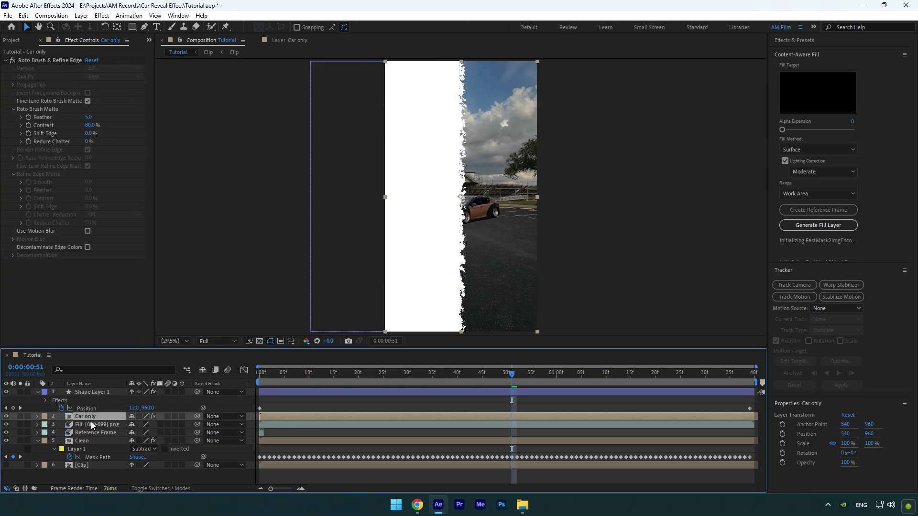
{"action": "left_click", "coordinate": [154, 488]}
{"action": "left_click", "coordinate": [196, 416]}
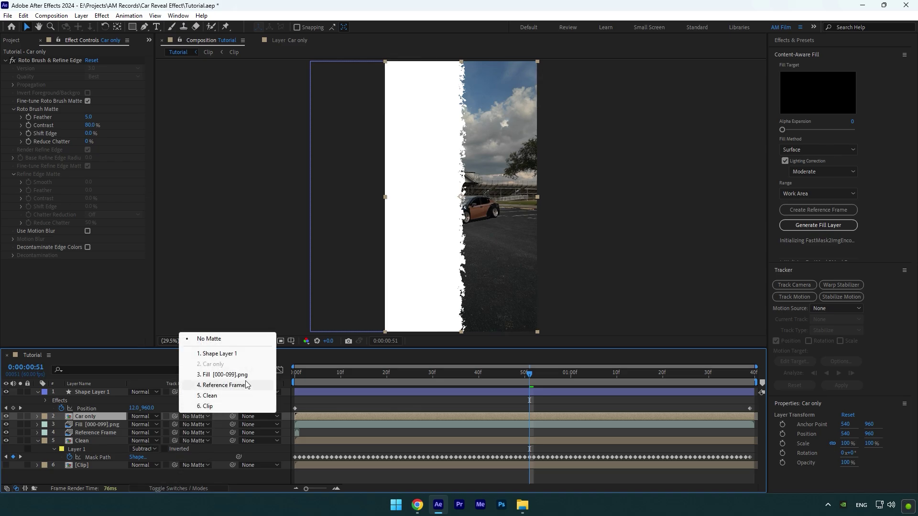
{"action": "left_click", "coordinate": [224, 354]}
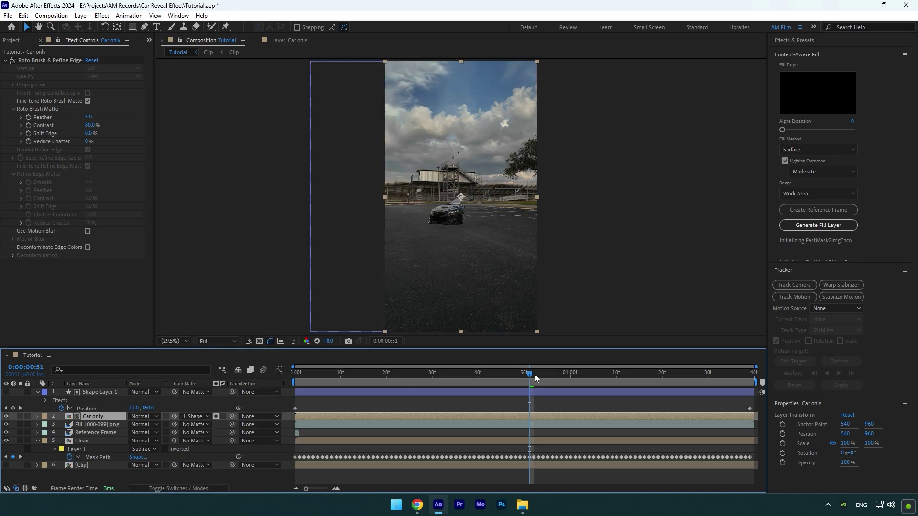
{"action": "mouse_move", "coordinate": [535, 375]}
{"action": "left_mouse_down"}
{"action": "mouse_move", "coordinate": [497, 373]}
{"action": "mouse_move", "coordinate": [506, 374]}
{"action": "left_mouse_up"}
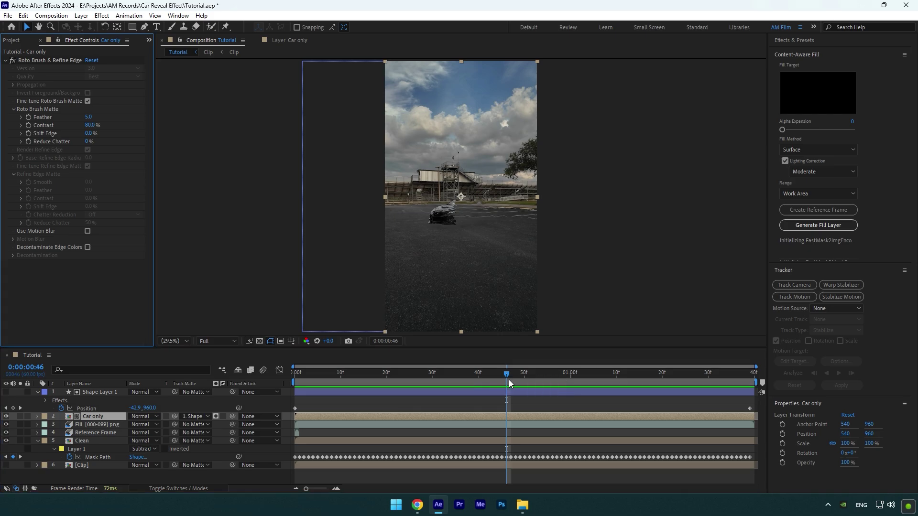
Apply Mosaic to Shape Layer 1 with 100 horizontal and 60 vertical blocks
{"action": "left_click", "coordinate": [510, 391]}
{"action": "key", "text": "ctrl+space"}
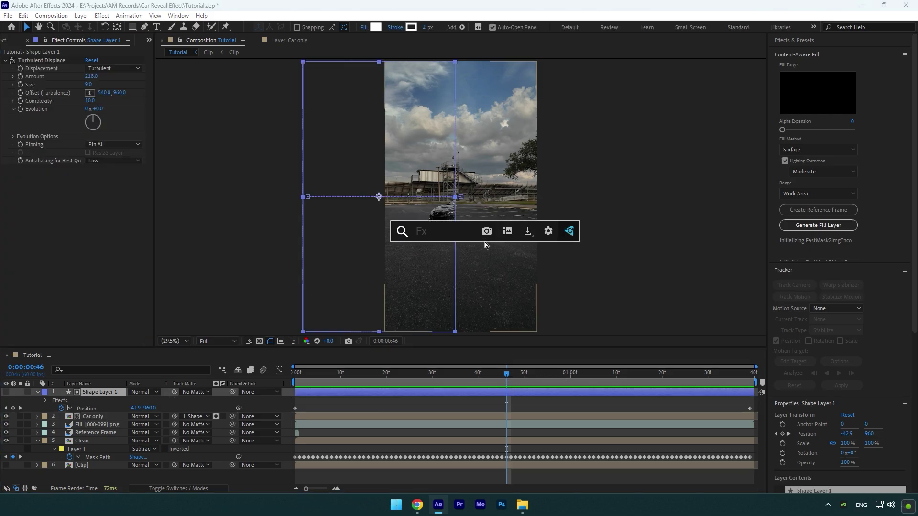
{"action": "type", "text": "mosa"}
{"action": "left_click", "coordinate": [471, 251]}
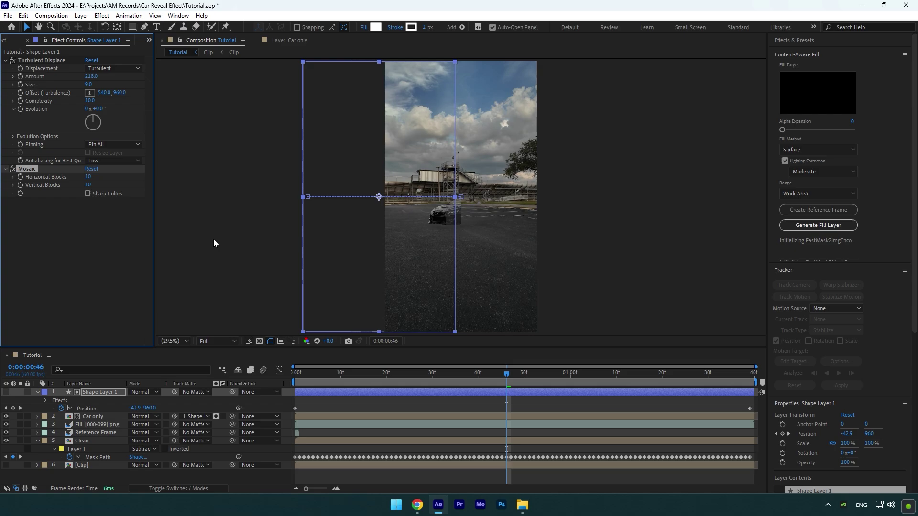
{"action": "left_click", "coordinate": [89, 177]}
{"action": "key", "text": "Return"}
{"action": "left_click", "coordinate": [90, 185]}
{"action": "type", "text": "60"}
{"action": "key", "text": "Return"}
Pre-compose Shape Layer 1 and Car only into a composition named Reveal
{"action": "left_click", "coordinate": [97, 414], "text": "ctrl"}
{"action": "right_click", "coordinate": [93, 415]}
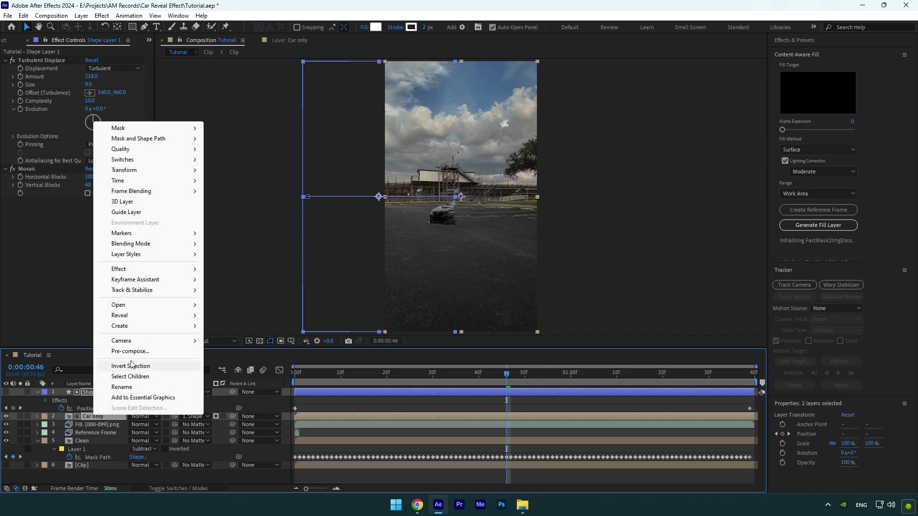
{"action": "left_click", "coordinate": [130, 351]}
{"action": "type", "text": "Reveal"}
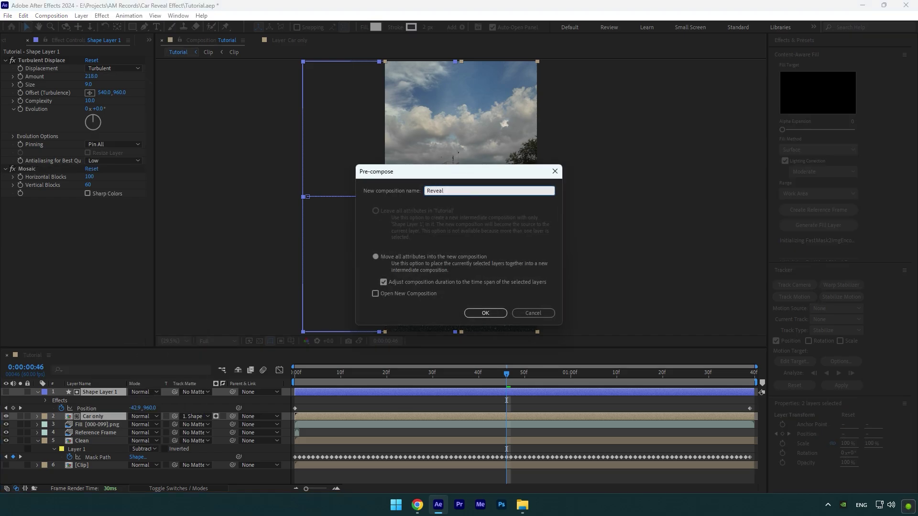
{"action": "key", "text": "Return"}
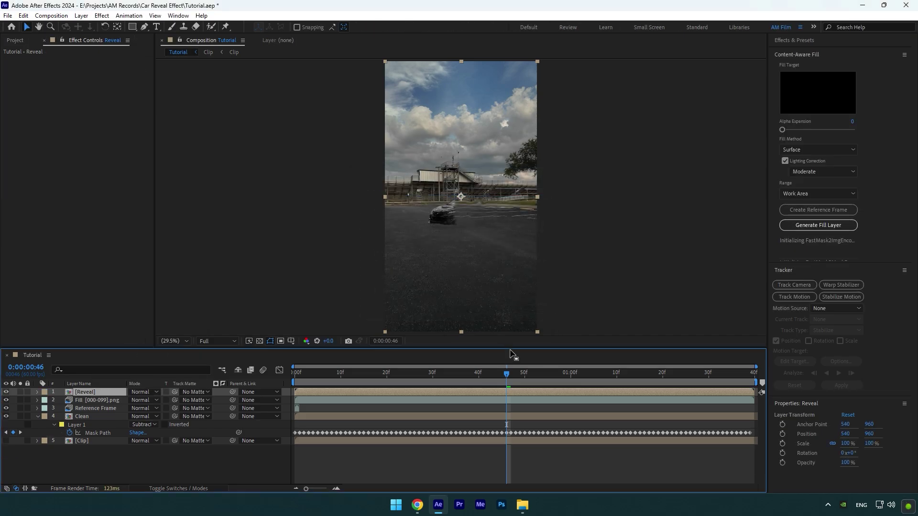
Duplicate Reveal and give the lower copy an inverted matte from the top Reveal layer
{"action": "left_click_drag", "start_coordinate": [508, 373], "coordinate": [595, 373]}
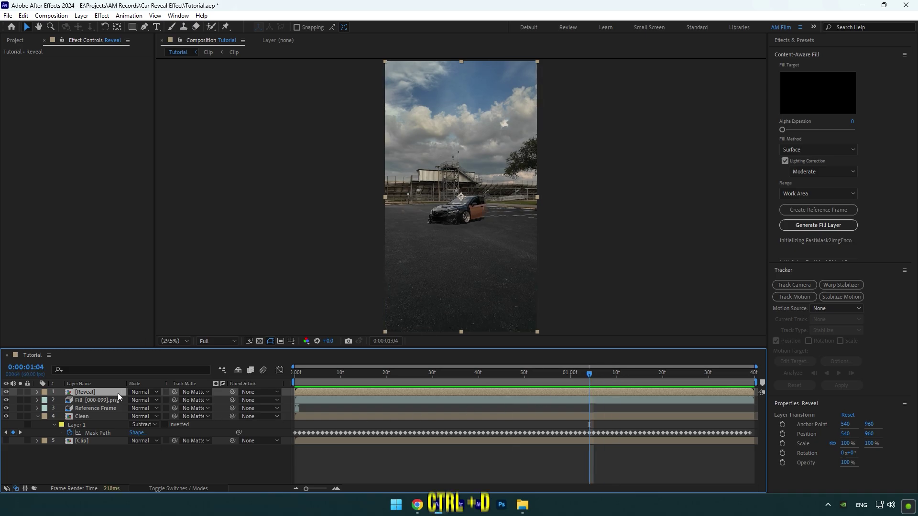
{"action": "key", "text": "ctrl+d"}
{"action": "left_click", "coordinate": [90, 400]}
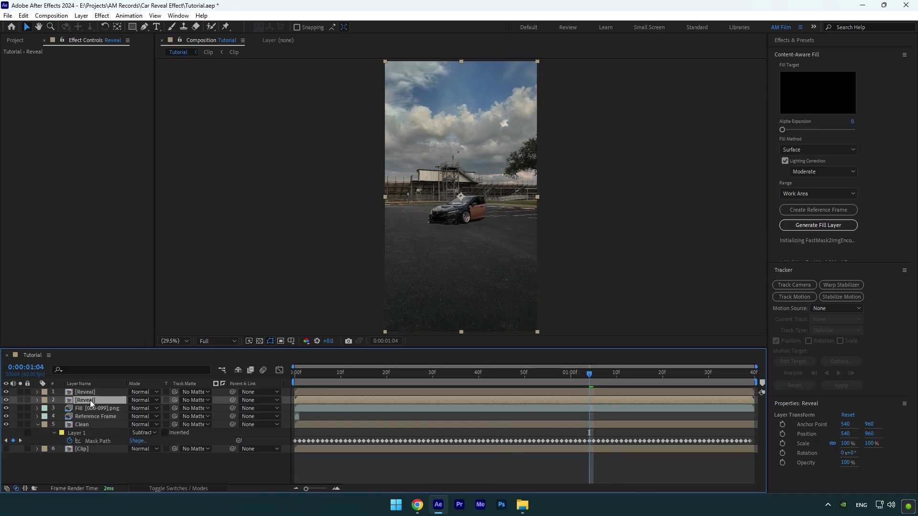
{"action": "left_click", "coordinate": [192, 401]}
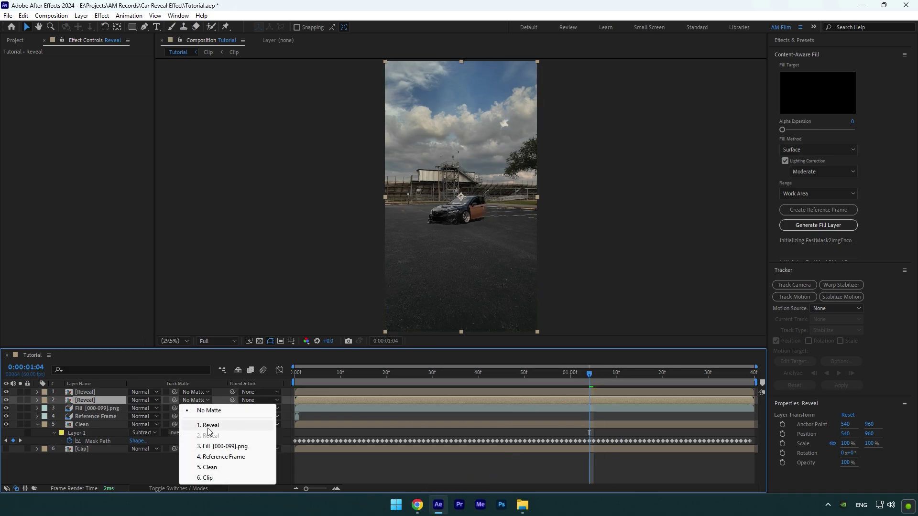
{"action": "left_click", "coordinate": [229, 426]}
{"action": "left_click", "coordinate": [223, 401]}
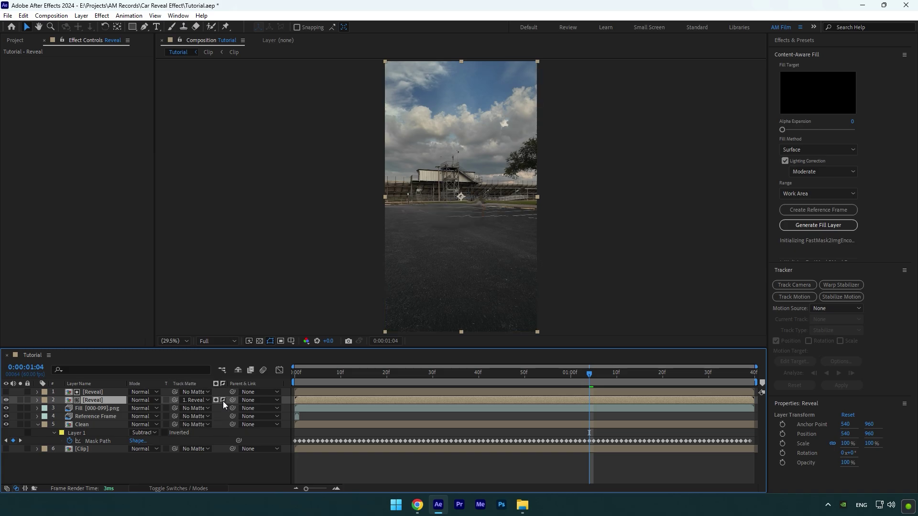
{"action": "left_click_drag", "start_coordinate": [559, 372], "coordinate": [531, 374]}
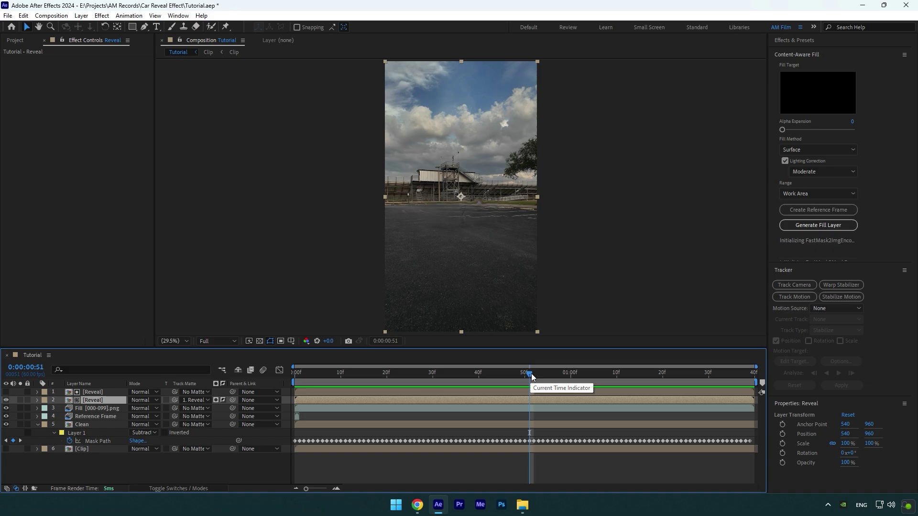
Shift the top Reveal layer a few frames later, then select the lower copy
{"action": "left_click", "coordinate": [303, 393]}
{"action": "left_click_drag", "start_coordinate": [308, 393], "coordinate": [329, 391]}
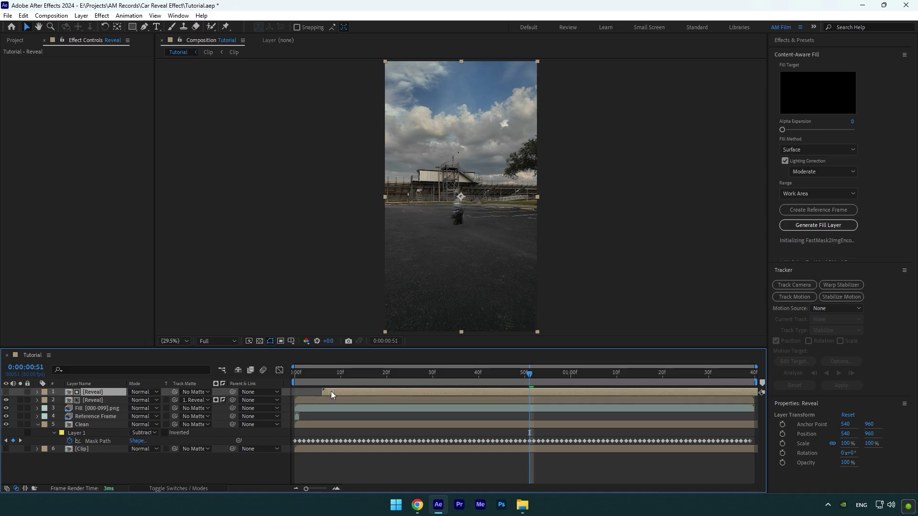
{"action": "left_click", "coordinate": [332, 398]}
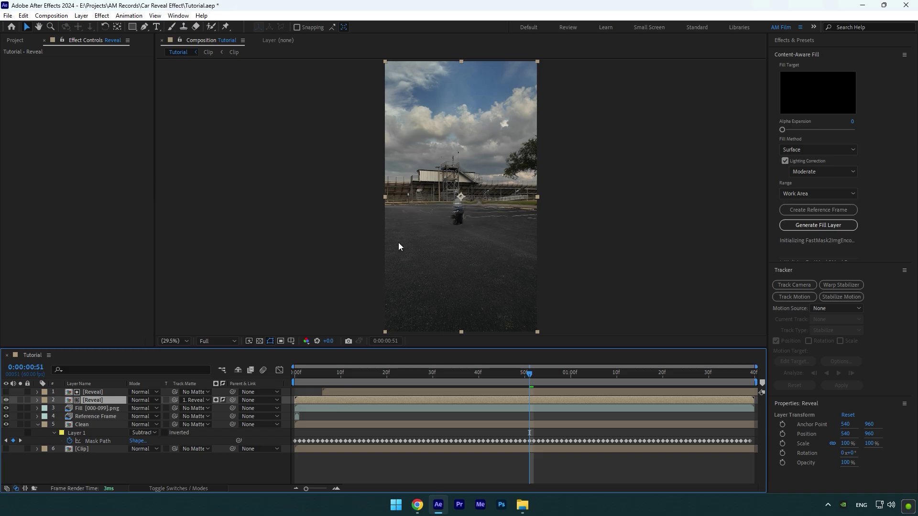
Add a white Fill effect to the lower Reveal layer
{"action": "key", "text": "ctrl+space"}
{"action": "type", "text": "fill"}
{"action": "key", "text": "Return"}
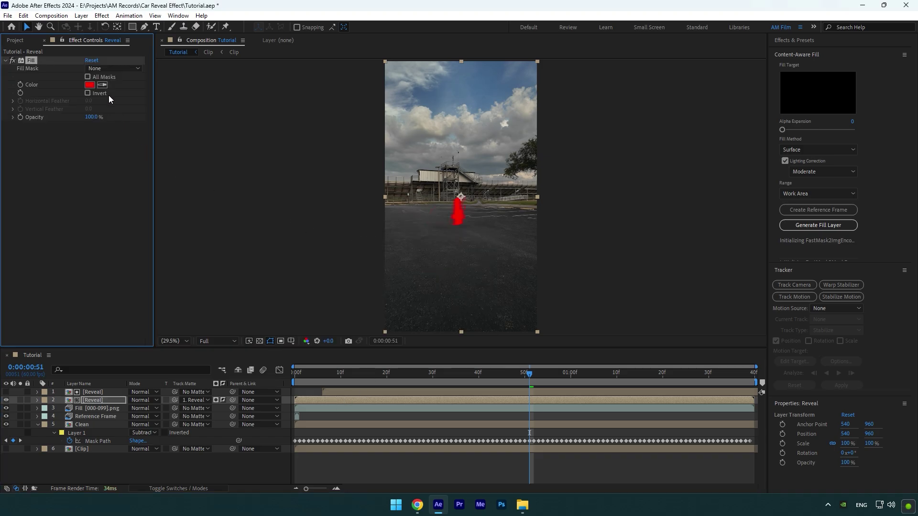
{"action": "left_click", "coordinate": [89, 85]}
{"action": "left_click", "coordinate": [290, 183]}
Add Minimax set to Minimum on the Alpha channel with radius 2
{"action": "key", "text": "ctrl+space"}
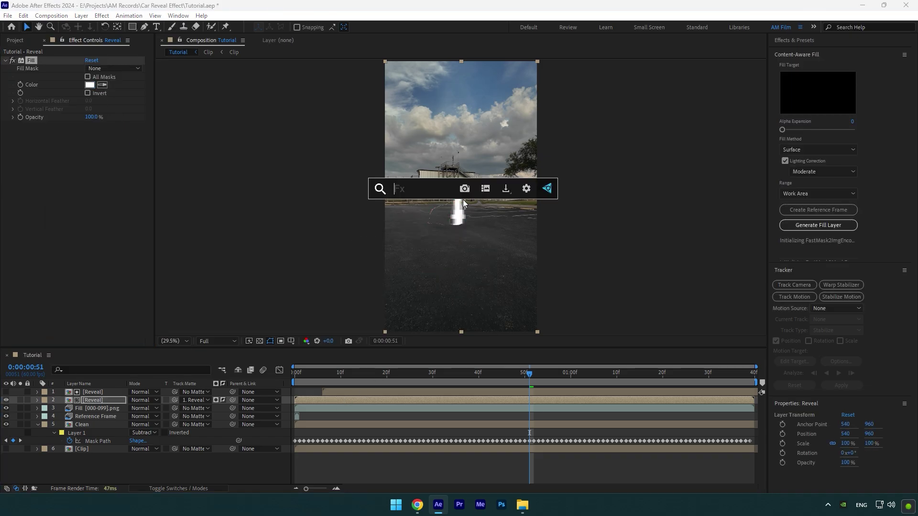
{"action": "type", "text": "mini"}
{"action": "key", "text": "Escape"}
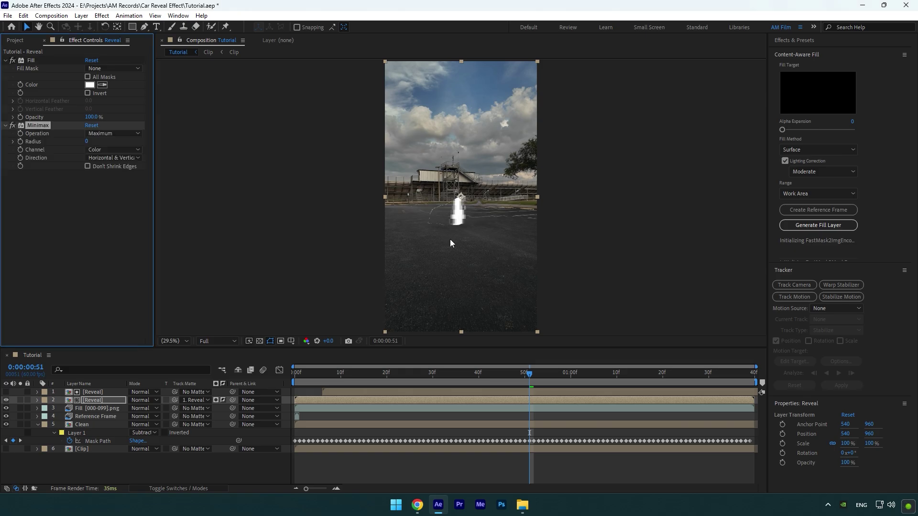
{"action": "key", "text": "slash"}
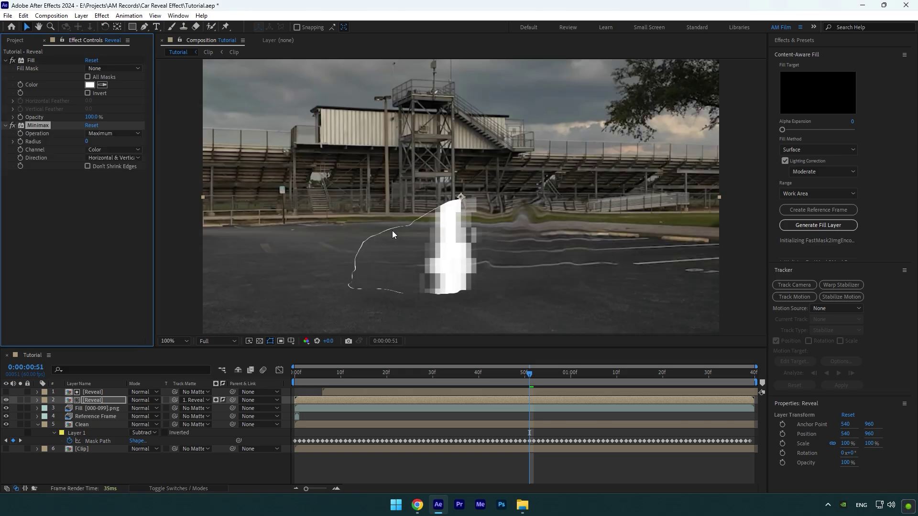
{"action": "left_click", "coordinate": [111, 133]}
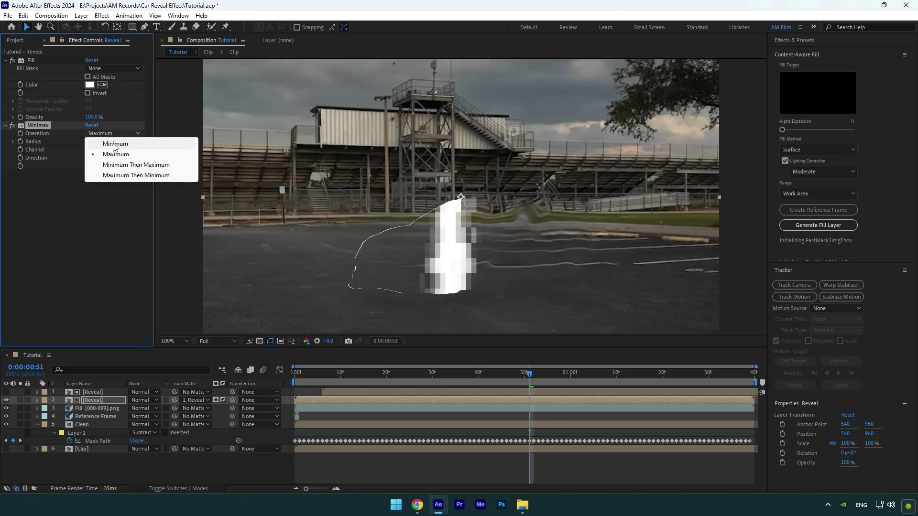
{"action": "left_click", "coordinate": [109, 145]}
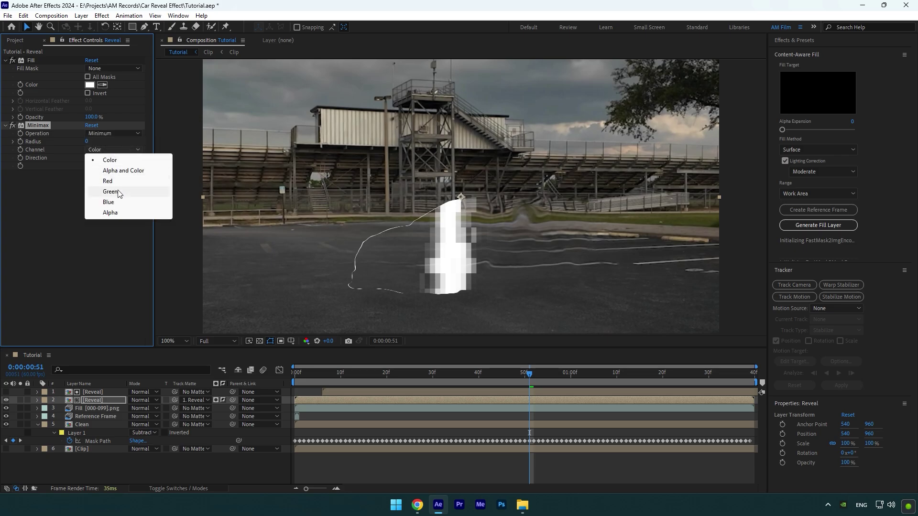
{"action": "left_click", "coordinate": [108, 212]}
{"action": "left_click", "coordinate": [87, 141]}
{"action": "type", "text": "1"}
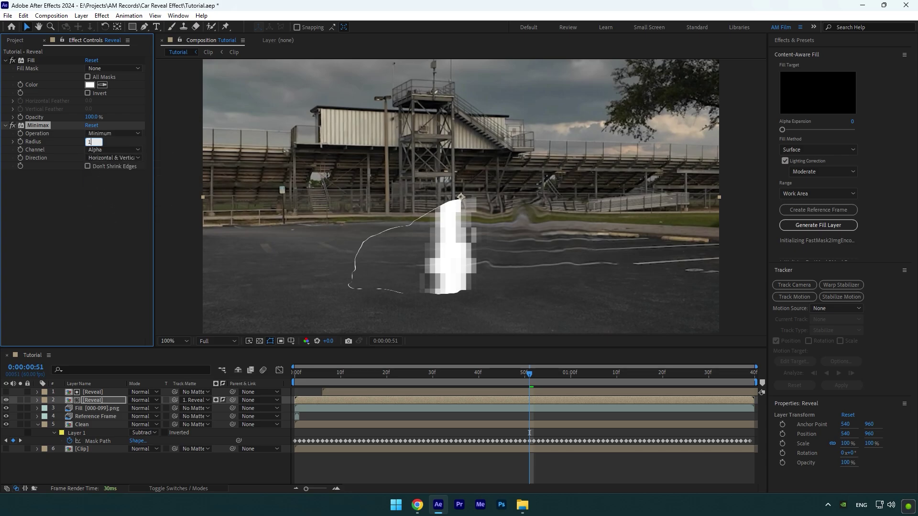
{"action": "key", "text": "Return"}
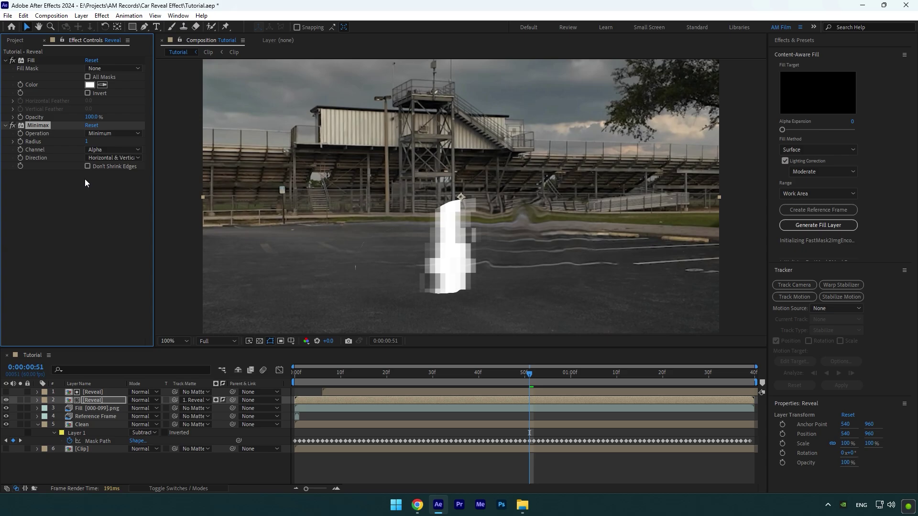
{"action": "left_click", "coordinate": [87, 142]}
{"action": "type", "text": "2"}
{"action": "key", "text": "Return"}
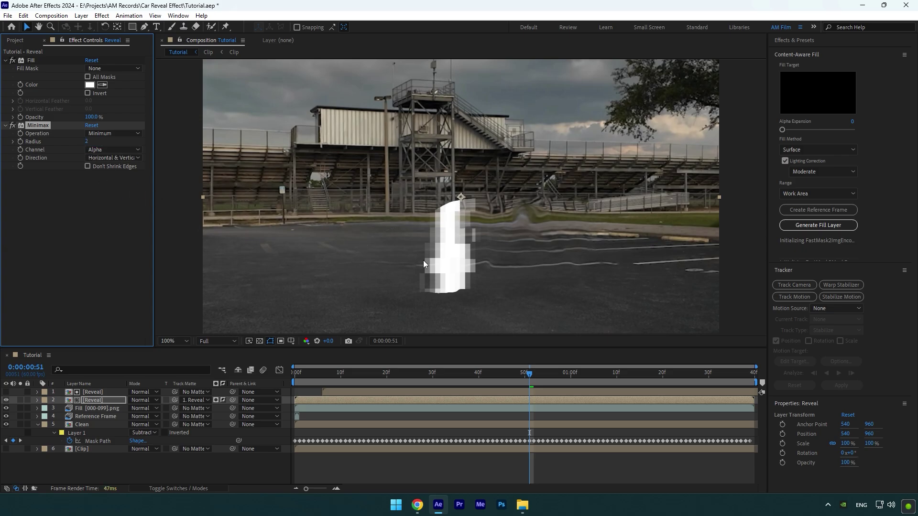
{"action": "scroll", "coordinate": [423, 261], "scroll_direction": "down", "scroll_amount": 2}
{"action": "mouse_move", "coordinate": [529, 373]}
{"action": "left_mouse_down"}
{"action": "mouse_move", "coordinate": [378, 374]}
{"action": "mouse_move", "coordinate": [645, 370]}
{"action": "mouse_move", "coordinate": [522, 373]}
{"action": "left_mouse_up"}
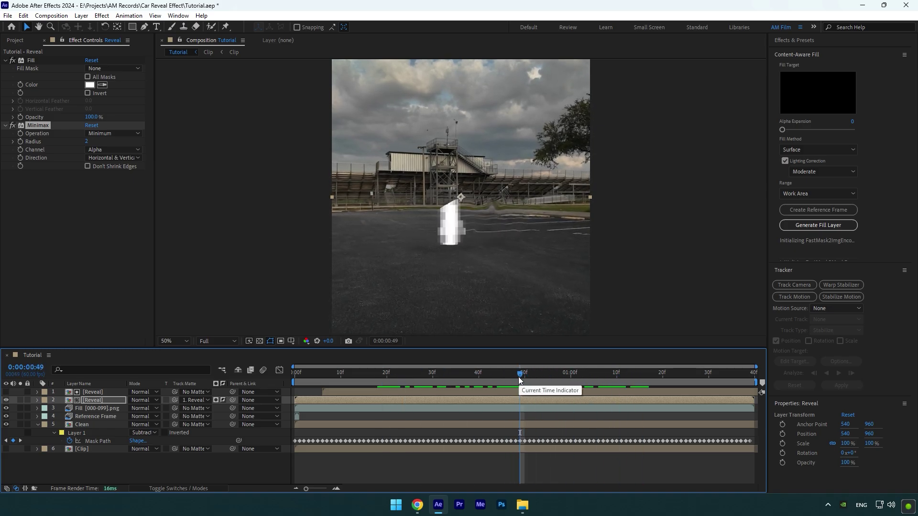
Pre-compose both Reveal layers into Scan and add the Reveal comp beneath it
{"action": "left_click", "coordinate": [92, 393], "text": "shift"}
{"action": "right_click", "coordinate": [92, 394]}
{"action": "left_click", "coordinate": [118, 328]}
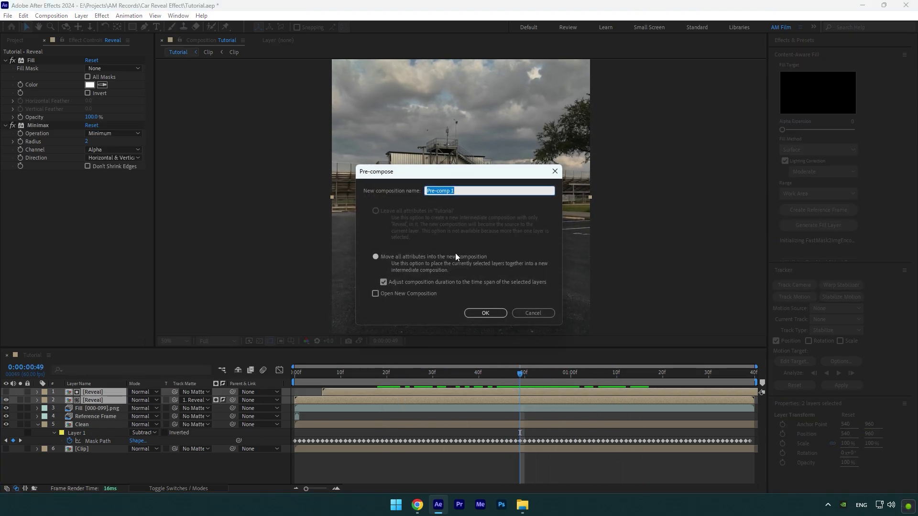
{"action": "type", "text": "S"}
{"action": "left_click", "coordinate": [16, 41]}
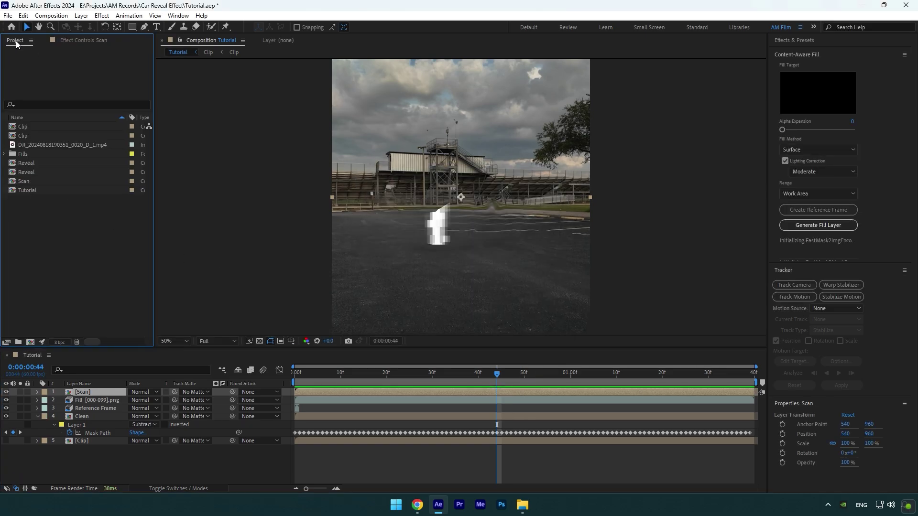
{"action": "left_click_drag", "start_coordinate": [25, 173], "coordinate": [72, 404]}
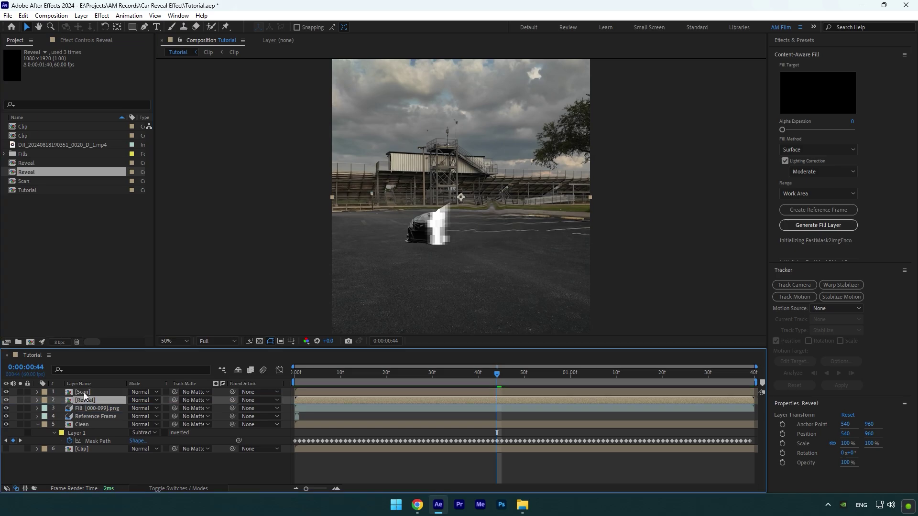
Apply Find Edges to the Scan layer
{"action": "left_click", "coordinate": [83, 392]}
{"action": "key", "text": "ctrl+space"}
{"action": "type", "text": "find"}
{"action": "key", "text": "Return"}
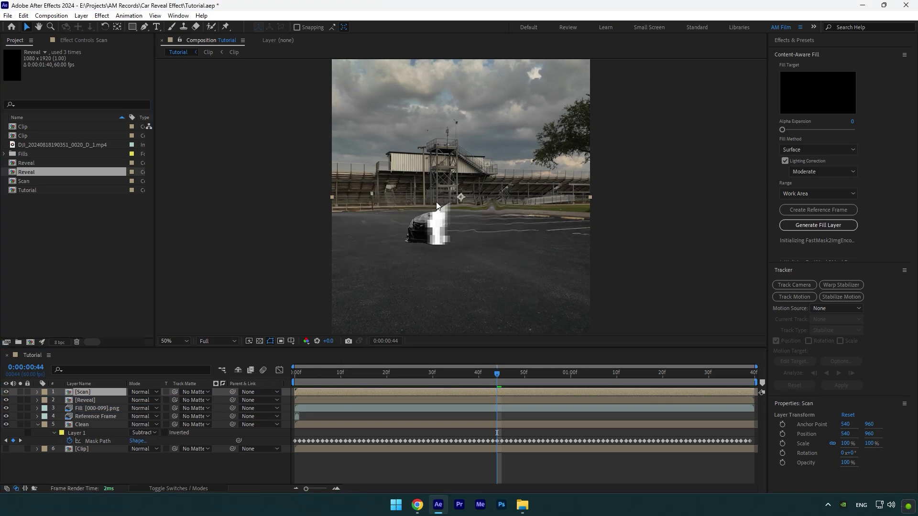
Invert Find Edges and add Colorama taking phase from Alpha and the Scan layer
{"action": "left_click", "coordinate": [88, 69]}
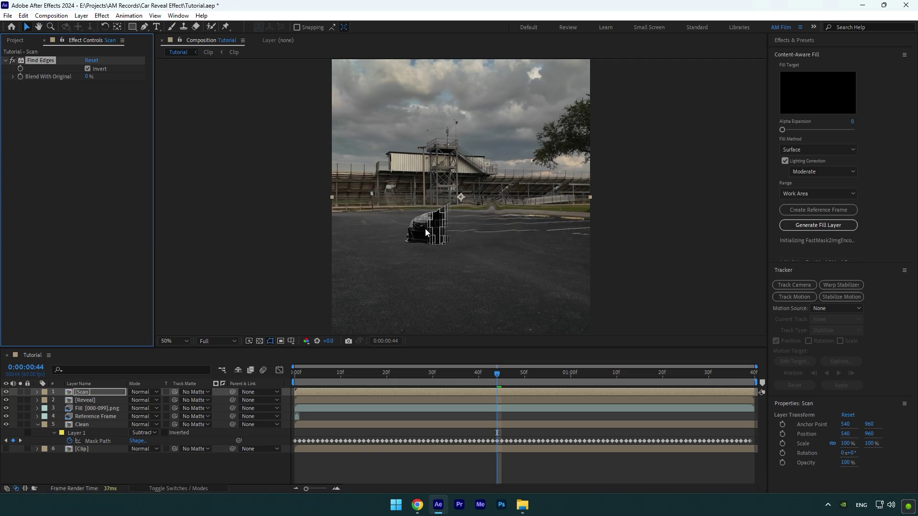
{"action": "key", "text": "ctrl+space"}
{"action": "type", "text": "colo"}
{"action": "left_click", "coordinate": [382, 250]}
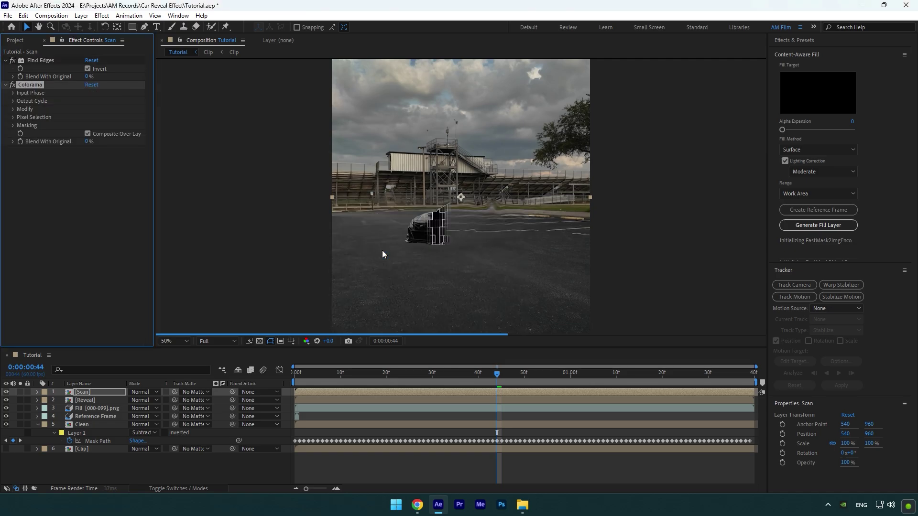
{"action": "left_click", "coordinate": [12, 94]}
{"action": "left_click", "coordinate": [113, 101]}
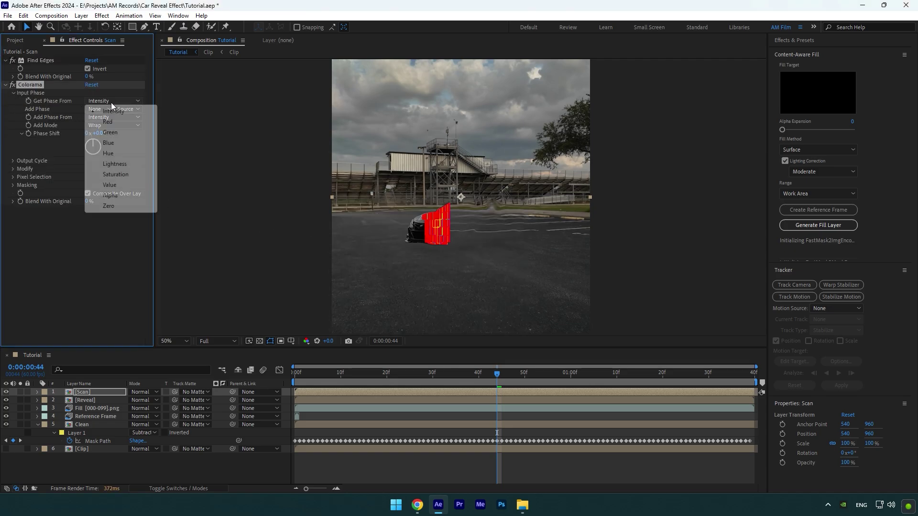
{"action": "left_click", "coordinate": [113, 195]}
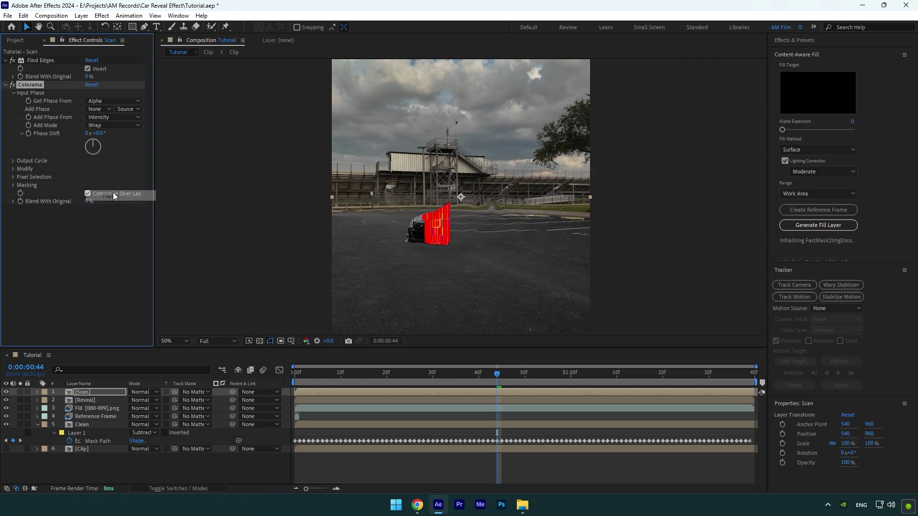
{"action": "left_click", "coordinate": [104, 109]}
{"action": "left_click", "coordinate": [109, 135]}
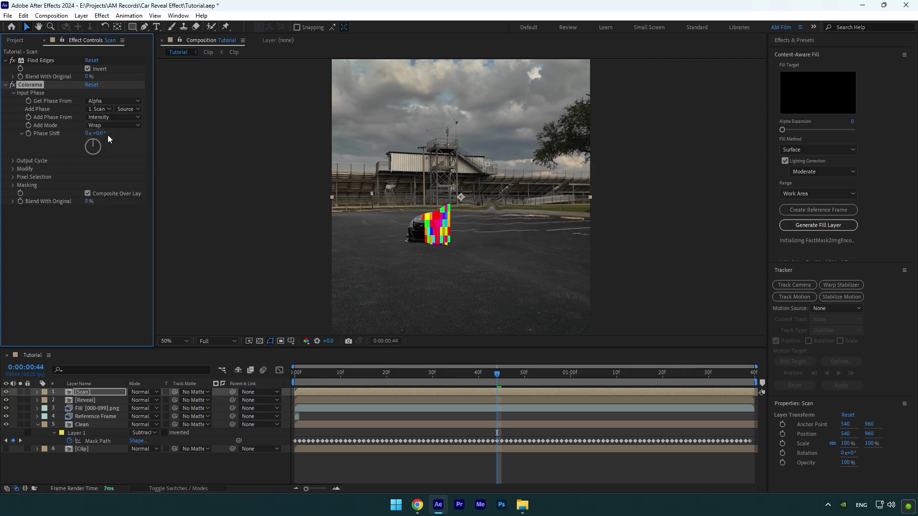
Set Colorama's preset palette to Hue Cycle
{"action": "left_click", "coordinate": [12, 161]}
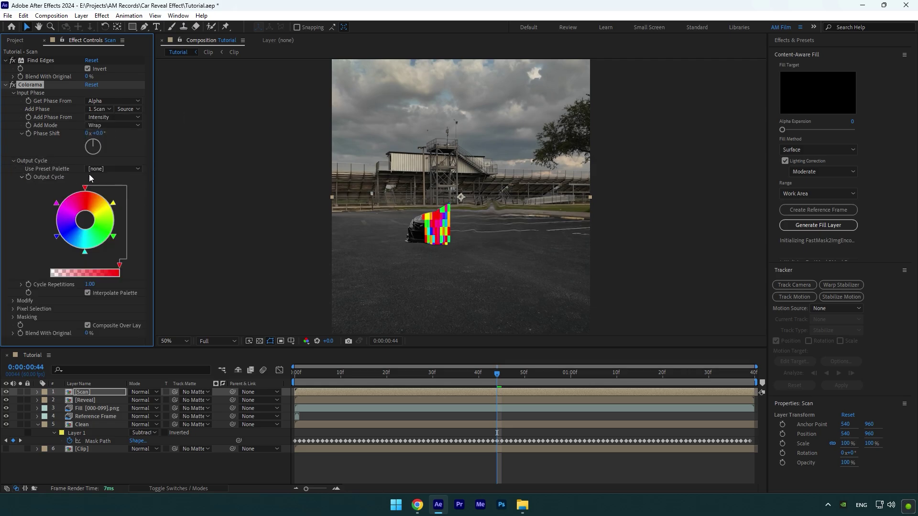
{"action": "left_click", "coordinate": [108, 168]}
{"action": "left_click", "coordinate": [138, 157]}
{"action": "mouse_move", "coordinate": [497, 374]}
{"action": "left_mouse_down"}
{"action": "mouse_move", "coordinate": [627, 376]}
{"action": "mouse_move", "coordinate": [509, 374]}
{"action": "mouse_move", "coordinate": [532, 373]}
{"action": "left_mouse_up"}
Add the Deep Glow effect to the Scan layer
{"action": "key", "text": "ctrl+space"}
{"action": "type", "text": "dee"}
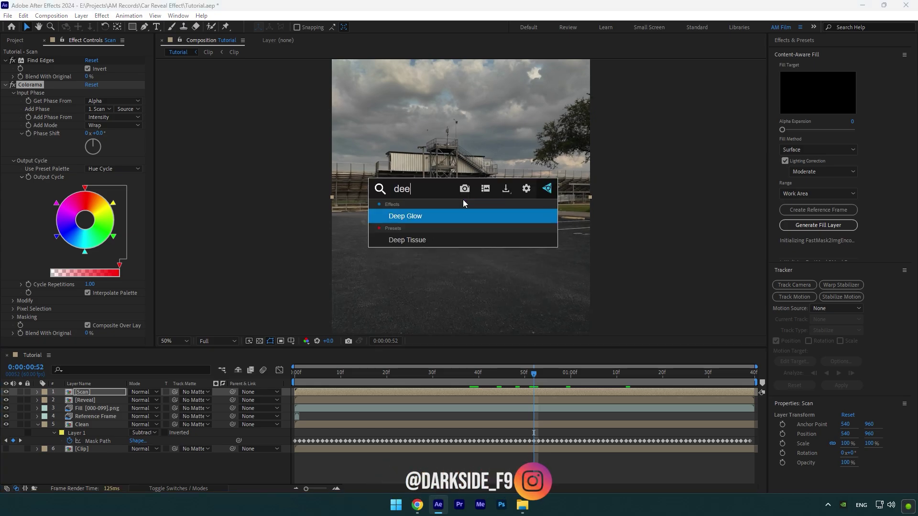
{"action": "key", "text": "Return"}
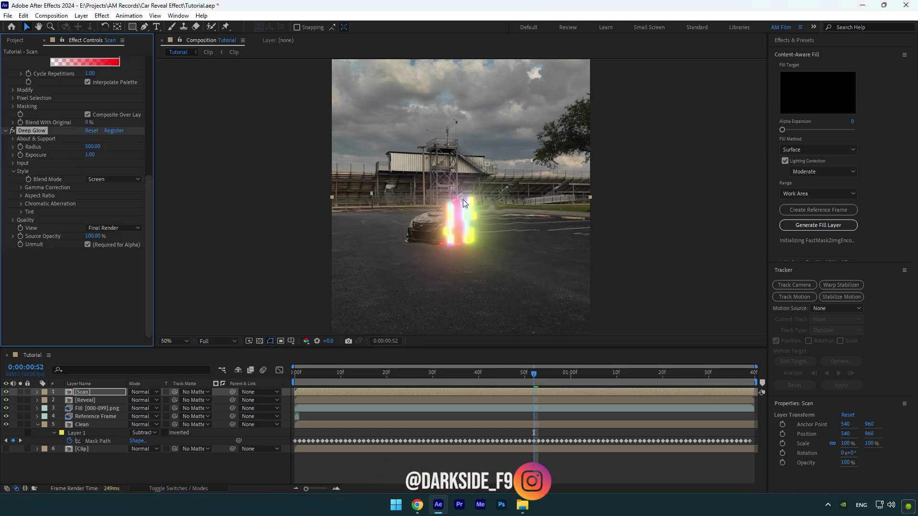